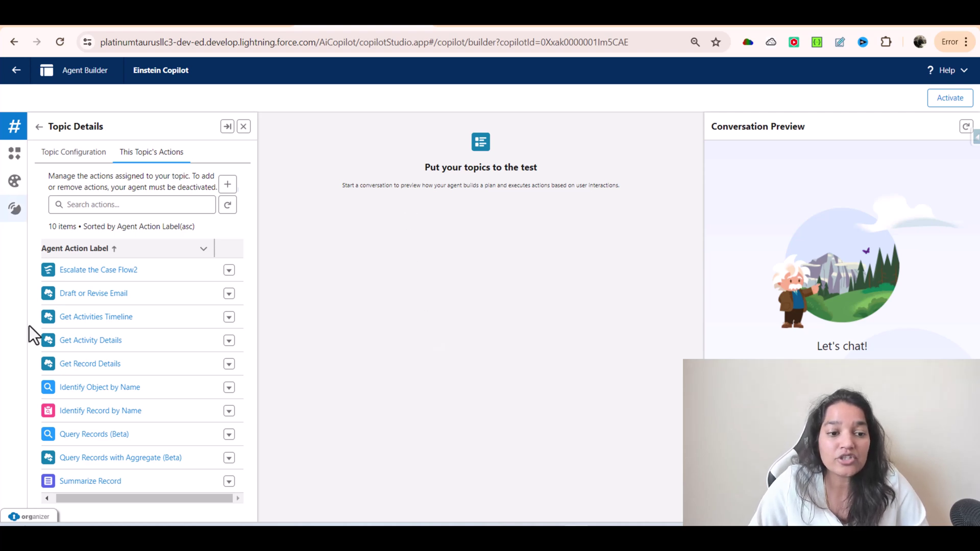
Return to the agent's topic list and reopen the Case Related topic's assigned actions.
left_click(39, 126)
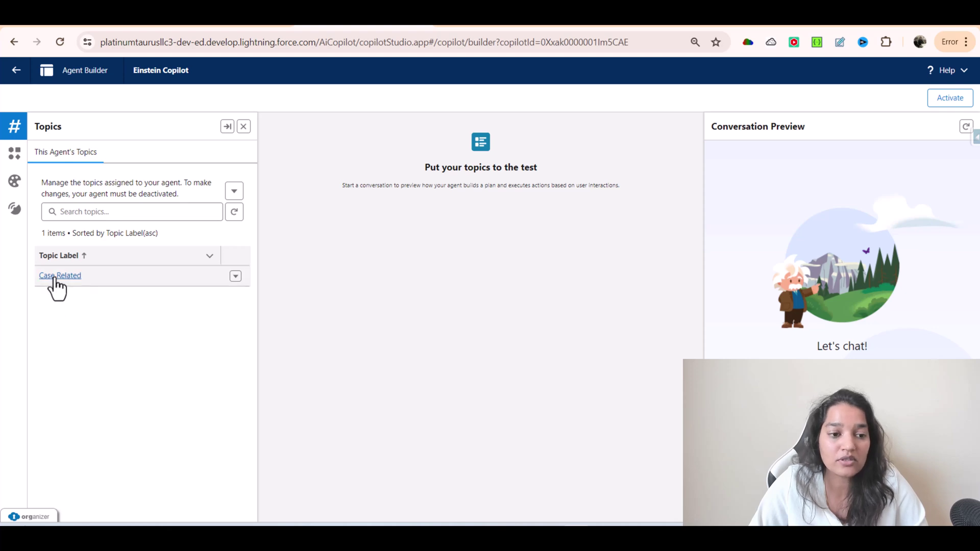
left_click(54, 277)
left_click(151, 161)
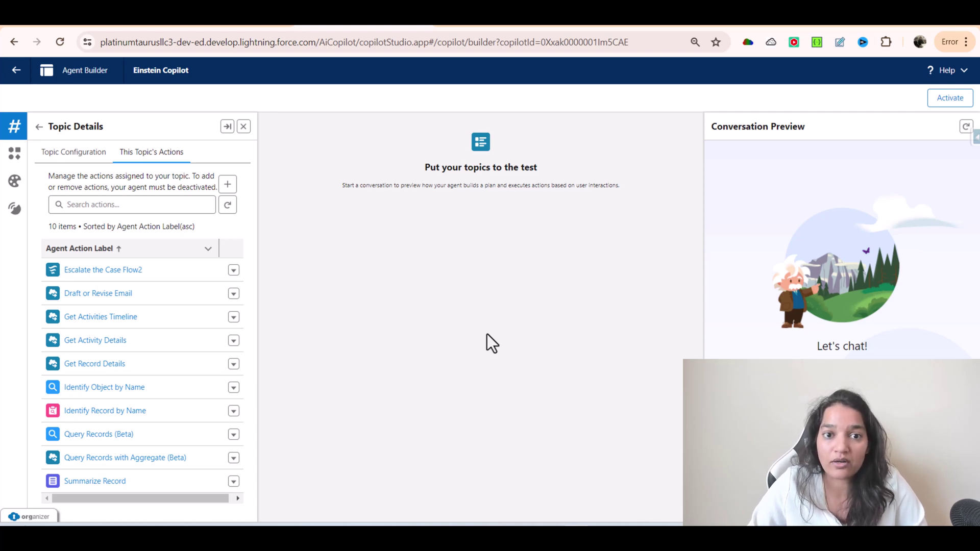
Remove the Draft or Revise Email, Get Activities Timeline and Get Activity Details actions from the Case Related topic.
left_click(234, 294)
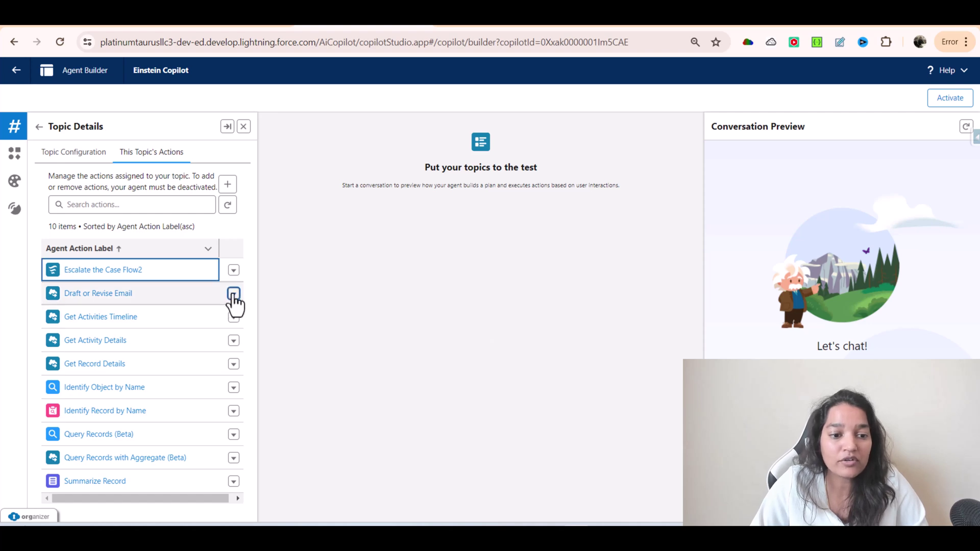
left_click(226, 281)
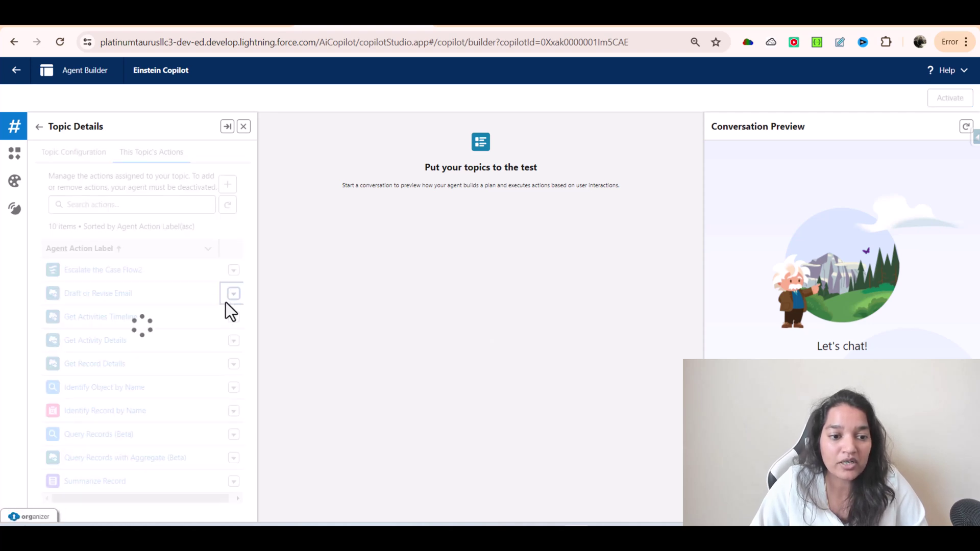
left_click(233, 295)
left_click(226, 281)
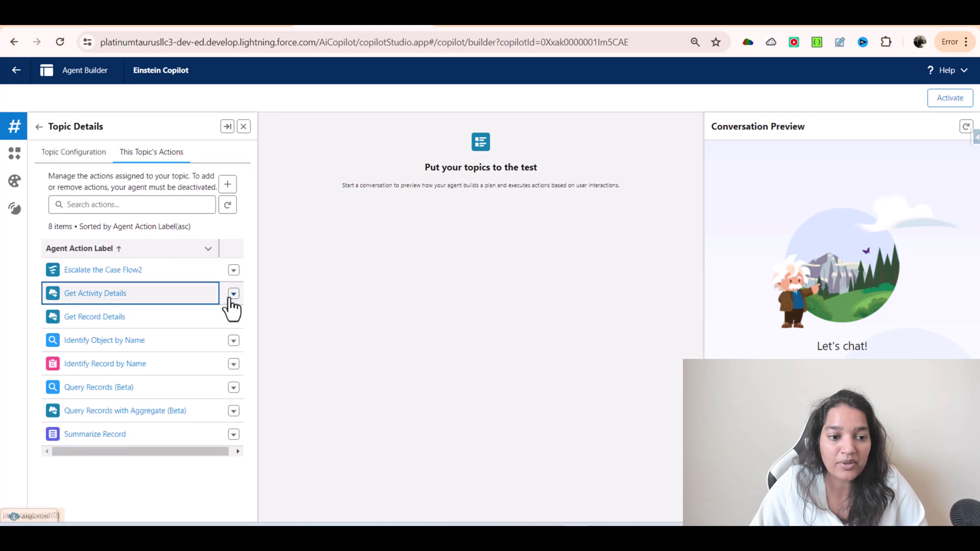
left_click(234, 294)
left_click(214, 277)
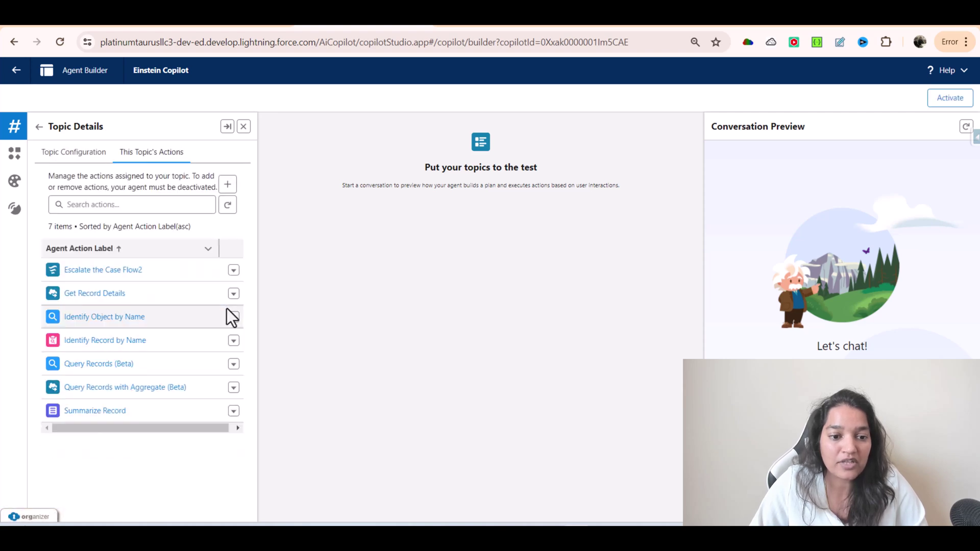
Remove the Get Record Details, Identify Object by Name and Identify Record by Name actions from the topic.
left_click(234, 294)
left_click(222, 279)
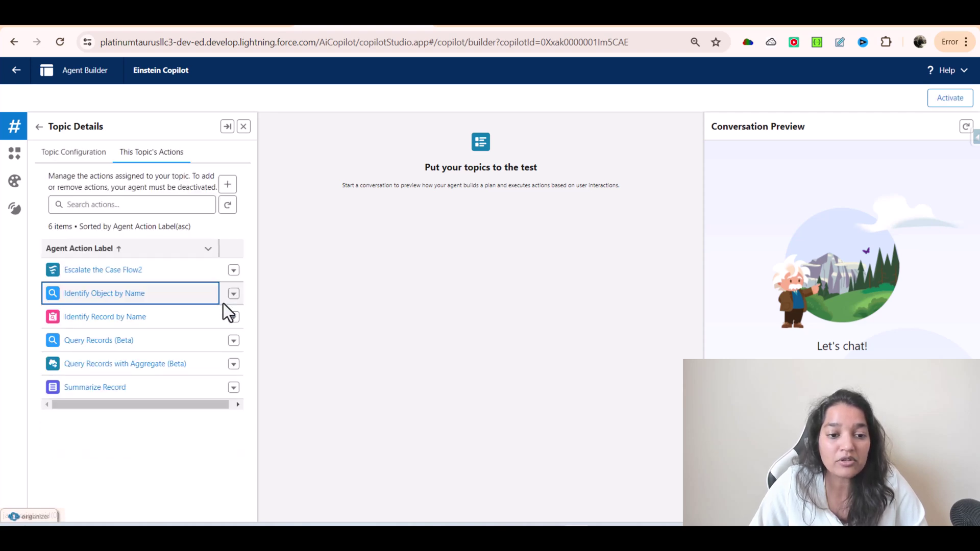
left_click(233, 294)
left_click(224, 278)
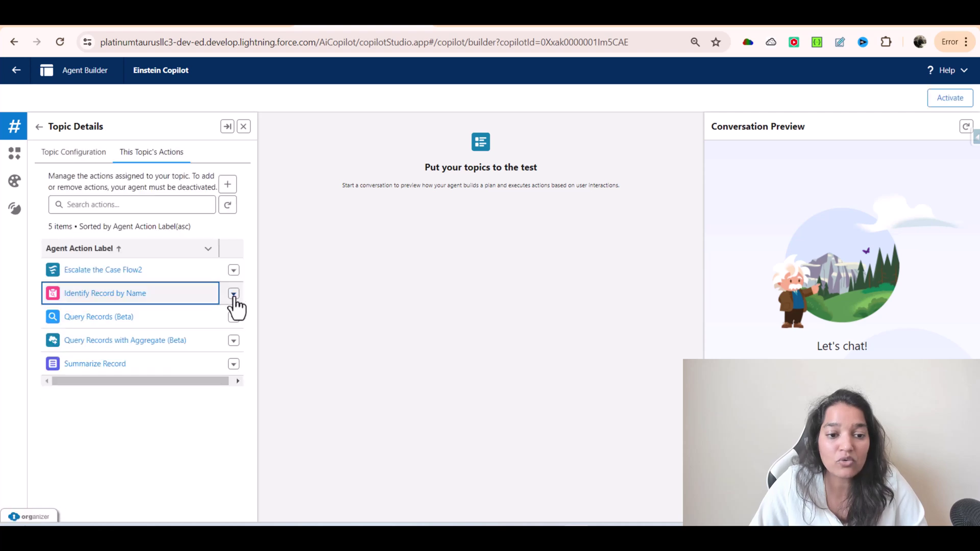
left_click(233, 294)
left_click(224, 278)
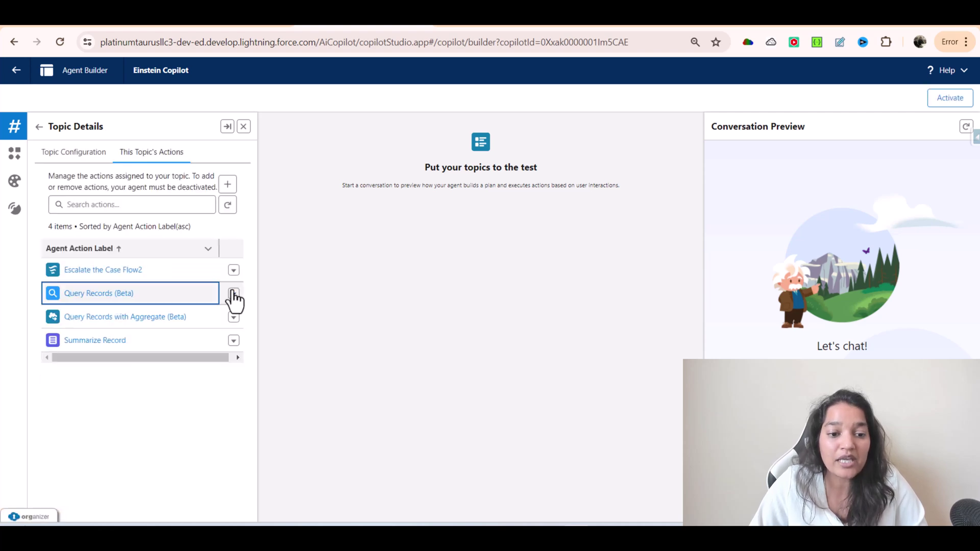
Remove Query Records (Beta), Query Records with Aggregate (Beta) and Summarize Record, leaving only Escalate the Case Flow2 assigned.
left_click(233, 294)
left_click(228, 278)
left_click(233, 294)
left_click(227, 278)
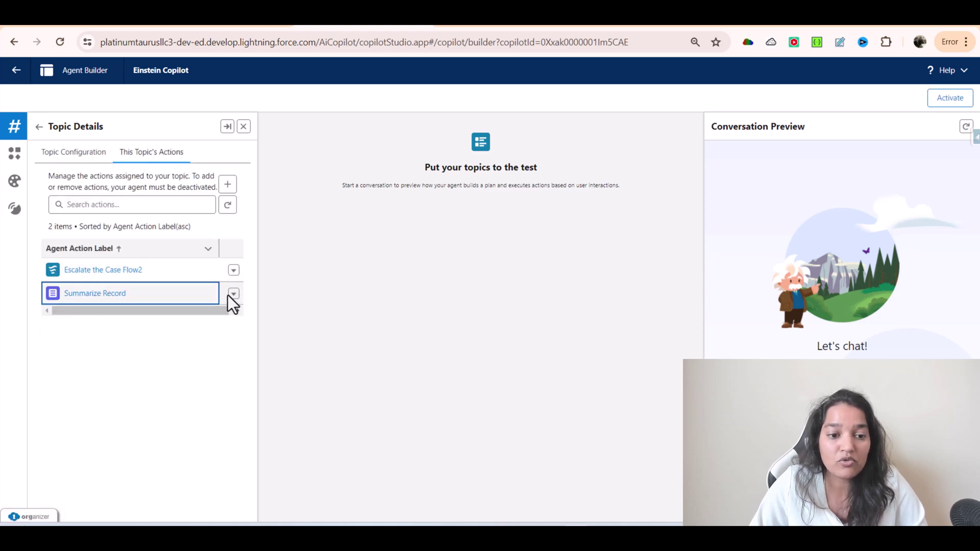
left_click(233, 294)
left_click(228, 278)
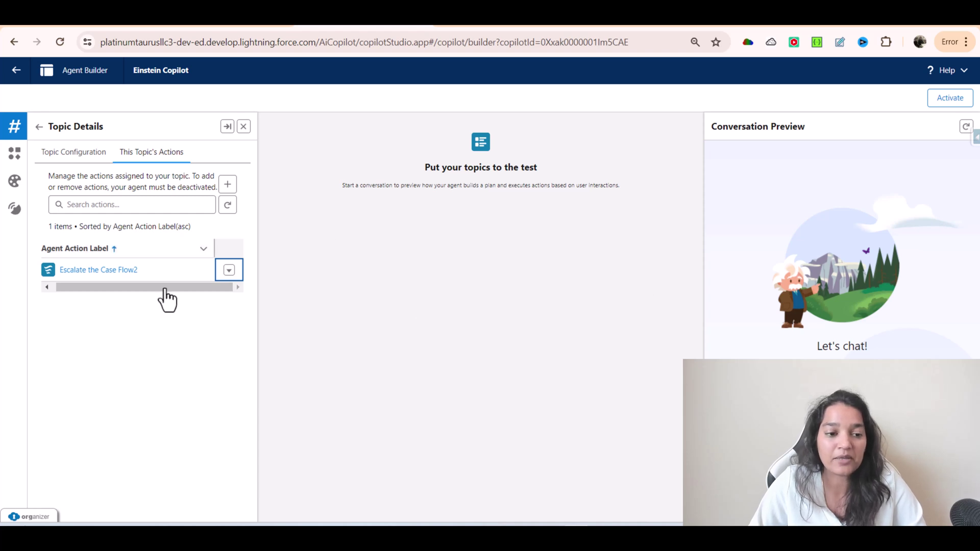
Start a test conversation with the agent by sending the message "hi".
left_click(789, 508)
type("hi")
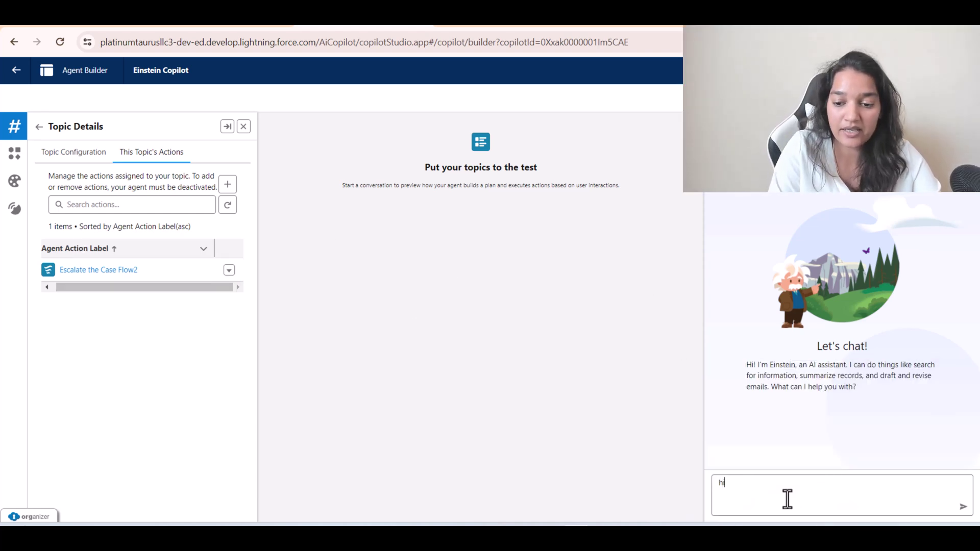
key("Return")
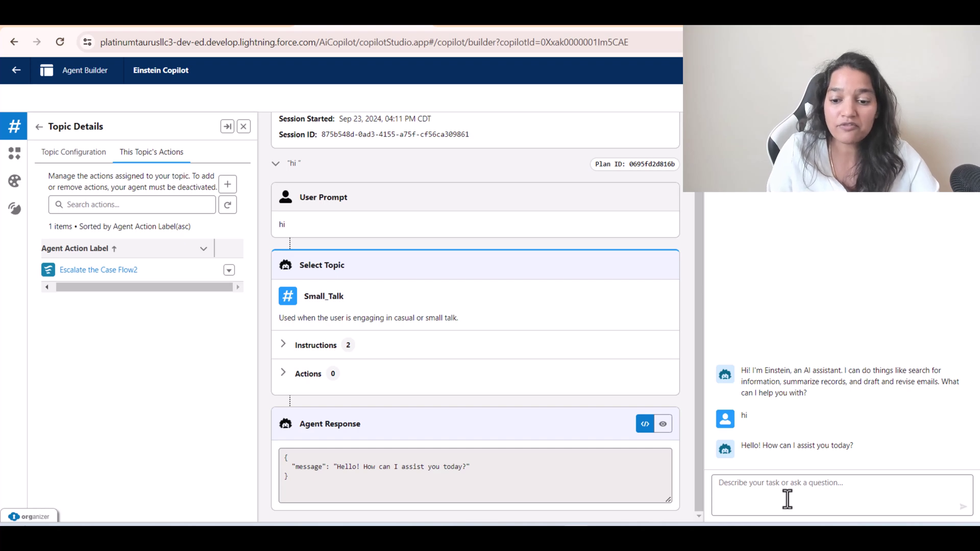
Ask the agent "can you provide me the case status for my case".
type("aan you provide me the case ")
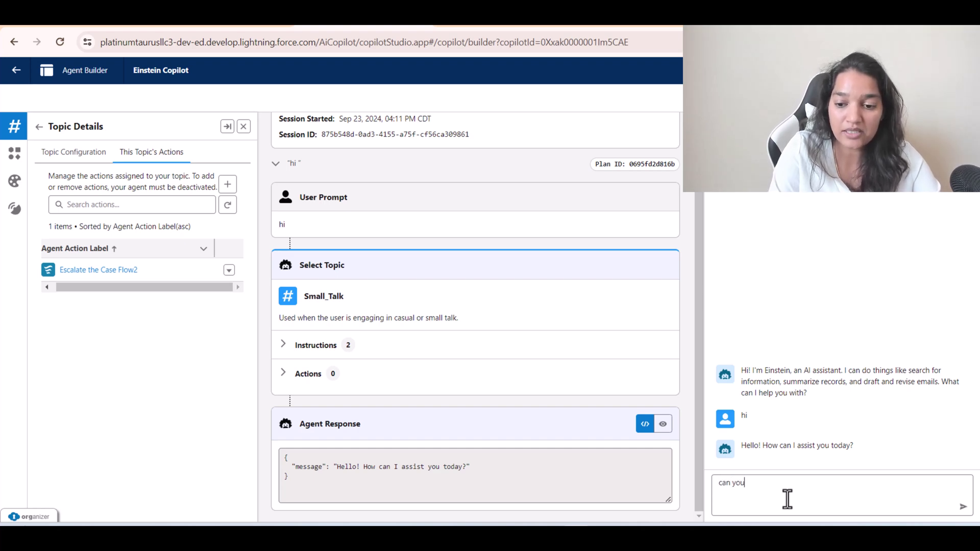
type("status for mey")
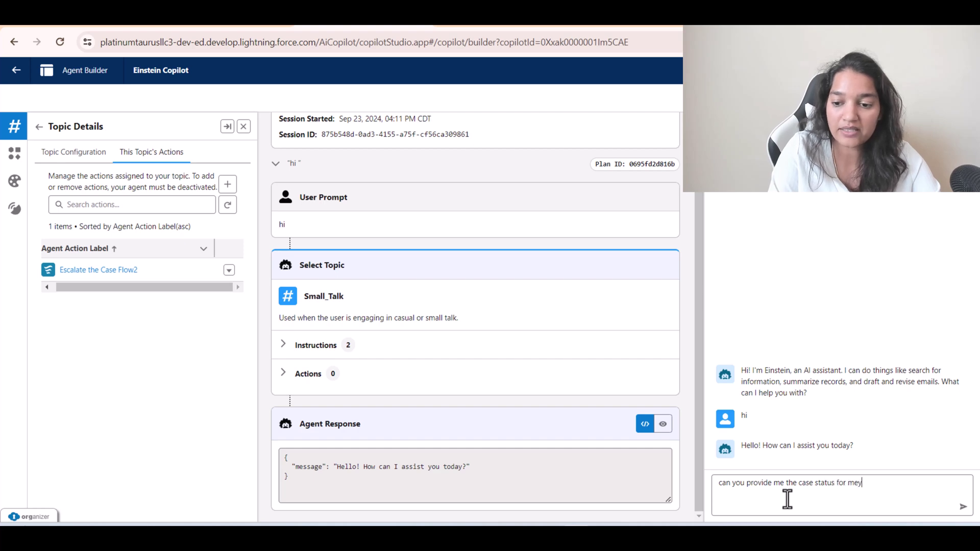
key("BackSpace")
key("BackSpace")
type("y case")
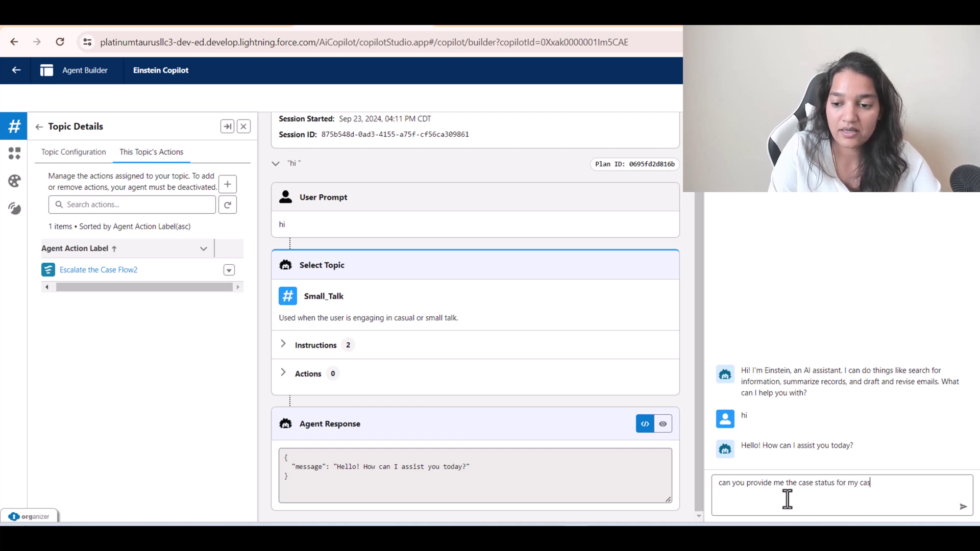
key("Return")
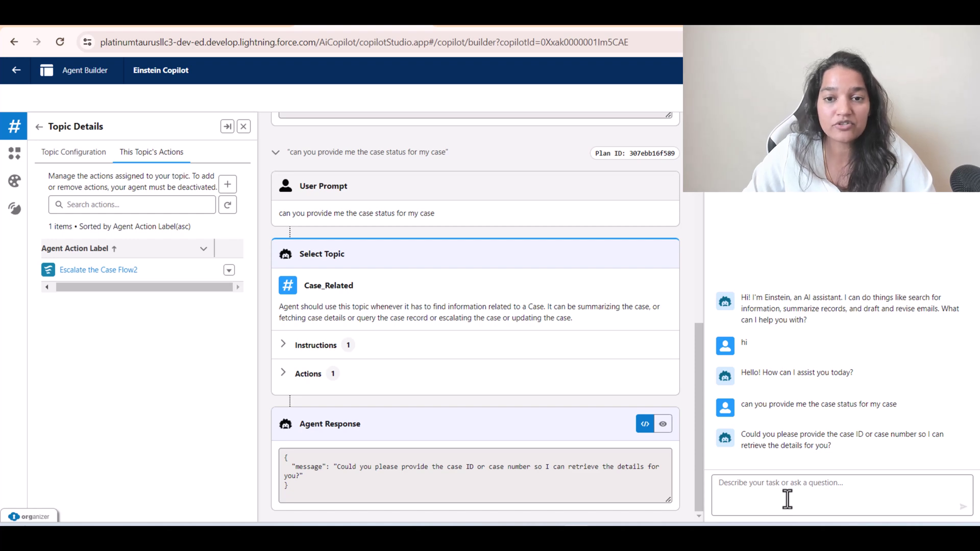
Copy the case number of "Having issues with my iPhone 12" from the Cases list and send only that number to the agent.
left_click(427, 26)
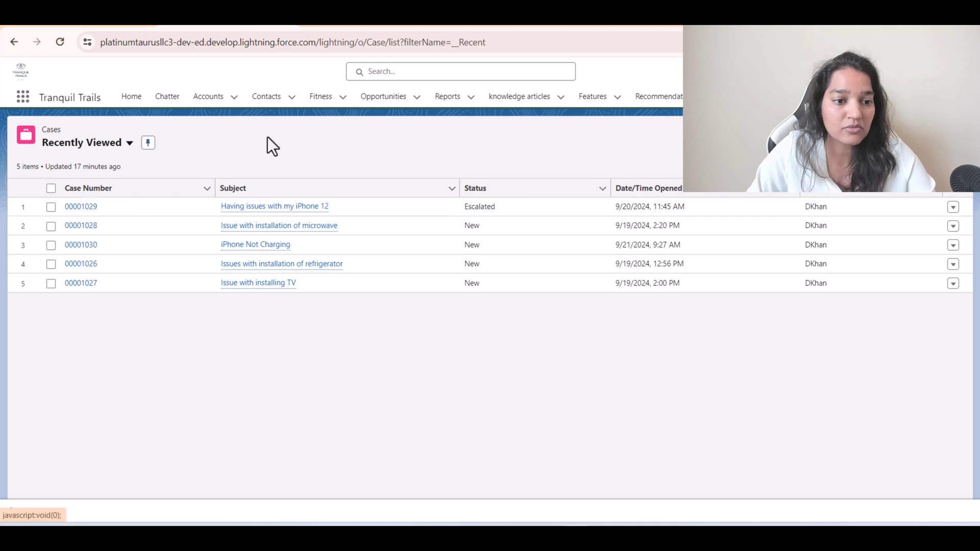
left_click_drag(102, 208, 62, 207)
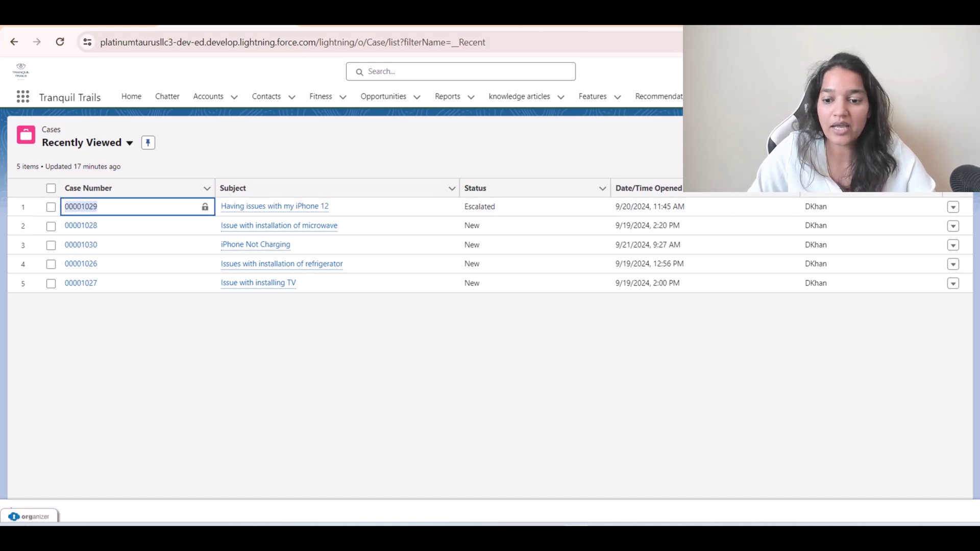
left_click(599, 25)
left_click(776, 480)
type("Select item 1 00001029")
left_click_drag(764, 483, 676, 483)
key("BackSpace")
key("Return")
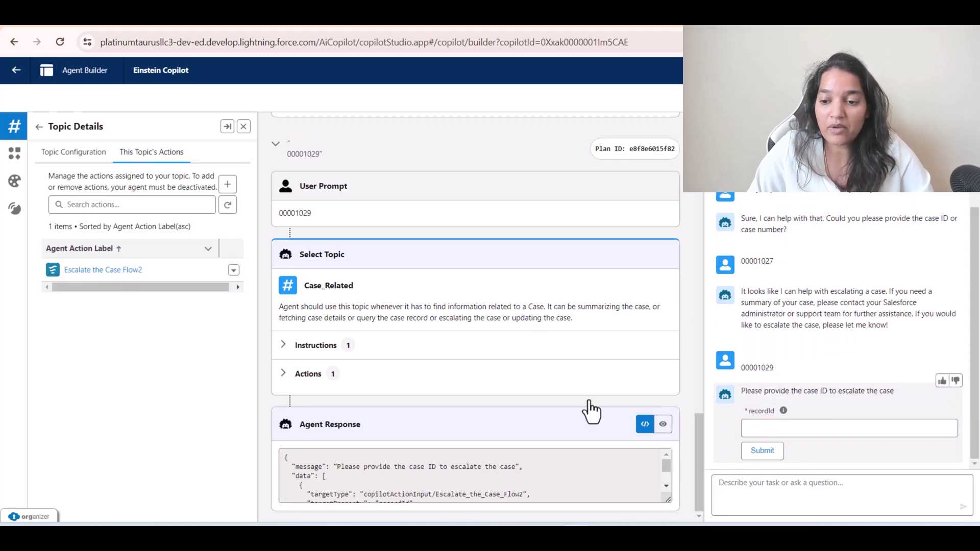
Submit the same case number as the recordId in the agent's escalation form and read its reply.
left_click_drag(741, 391, 893, 395)
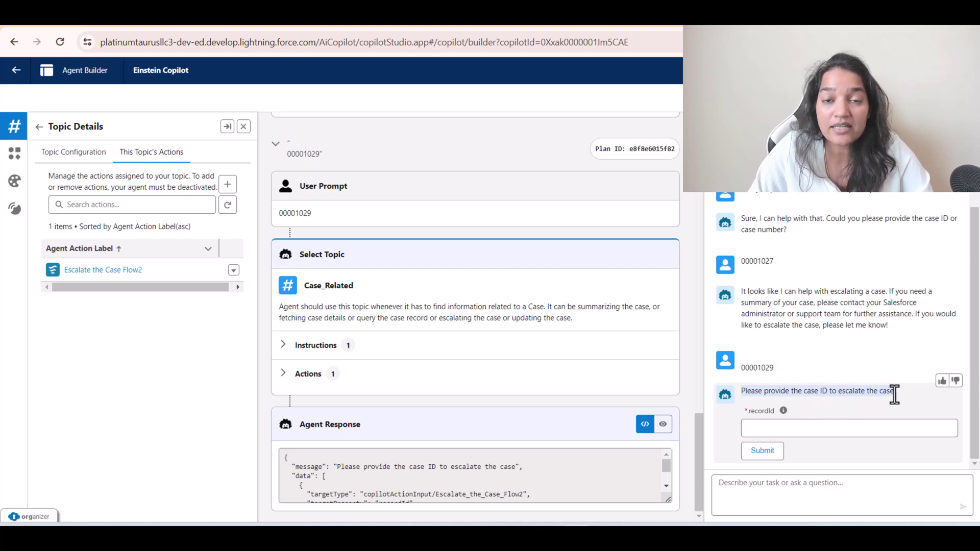
left_click(825, 429)
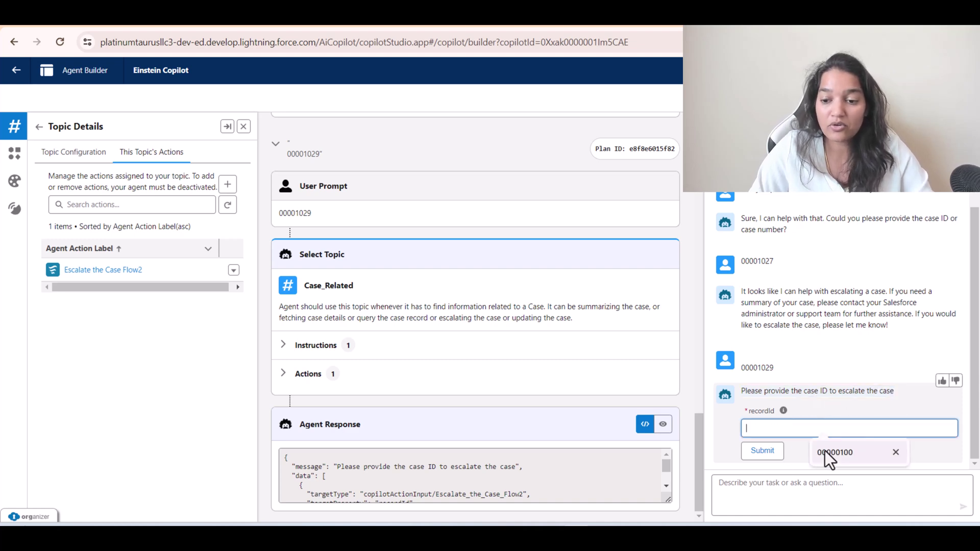
type("1000")
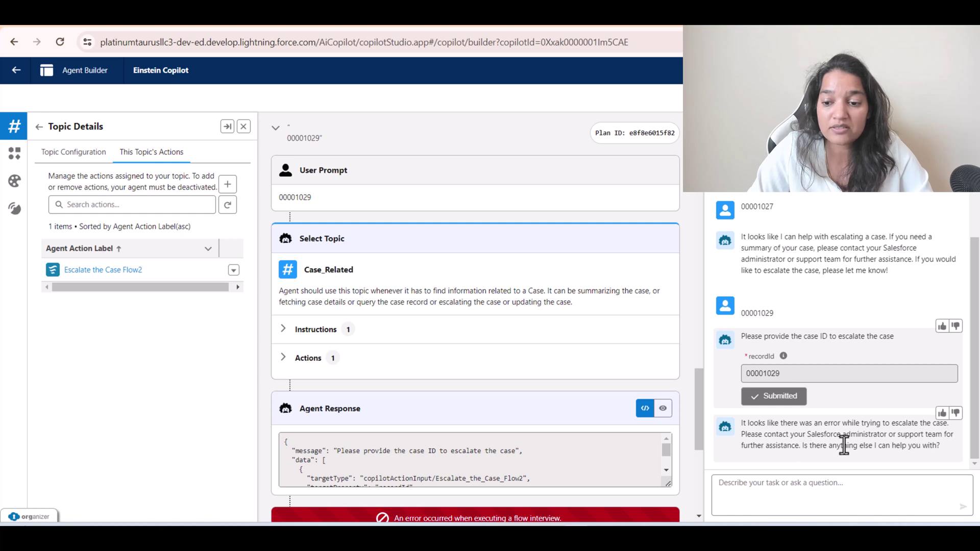
left_click_drag(952, 451, 719, 440)
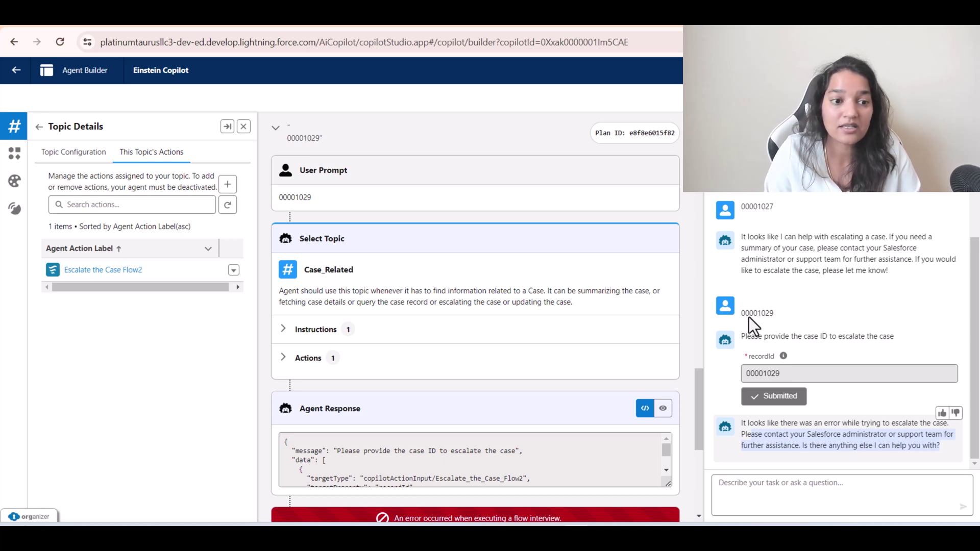
Add the Get Record Details, Identify Record by Name and Summarize Record actions to the Case Related topic.
left_click(228, 184)
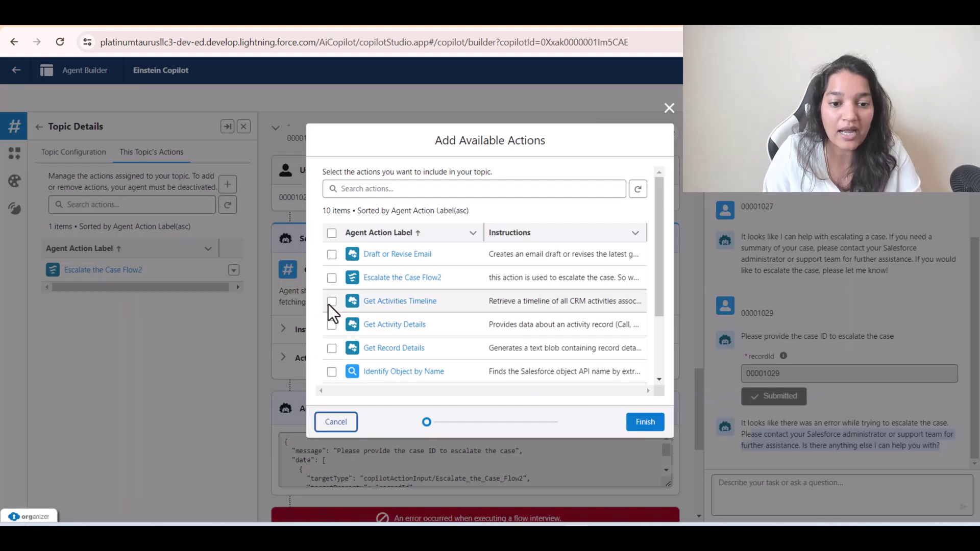
left_click(332, 350)
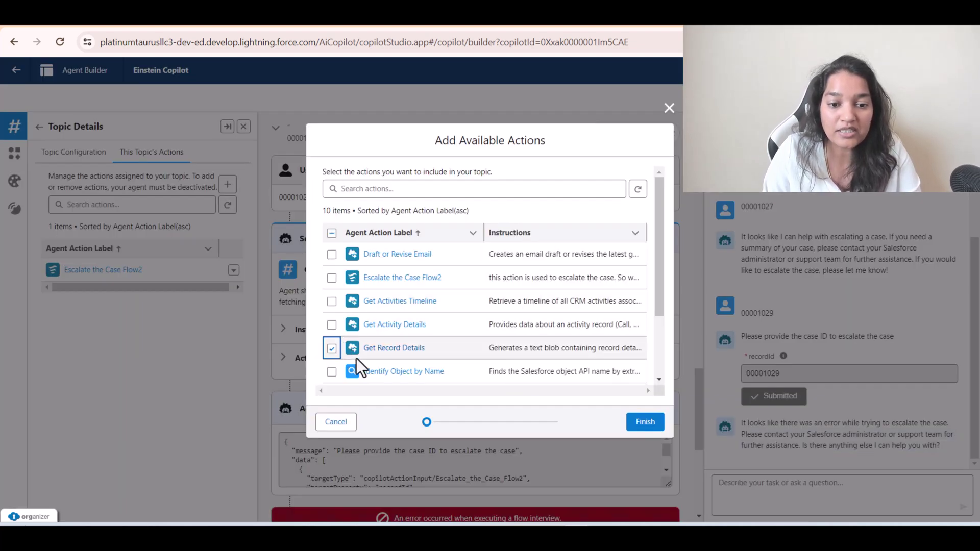
scroll(360, 365, "down", 2)
left_click(332, 332)
scroll(343, 358, "down", 1)
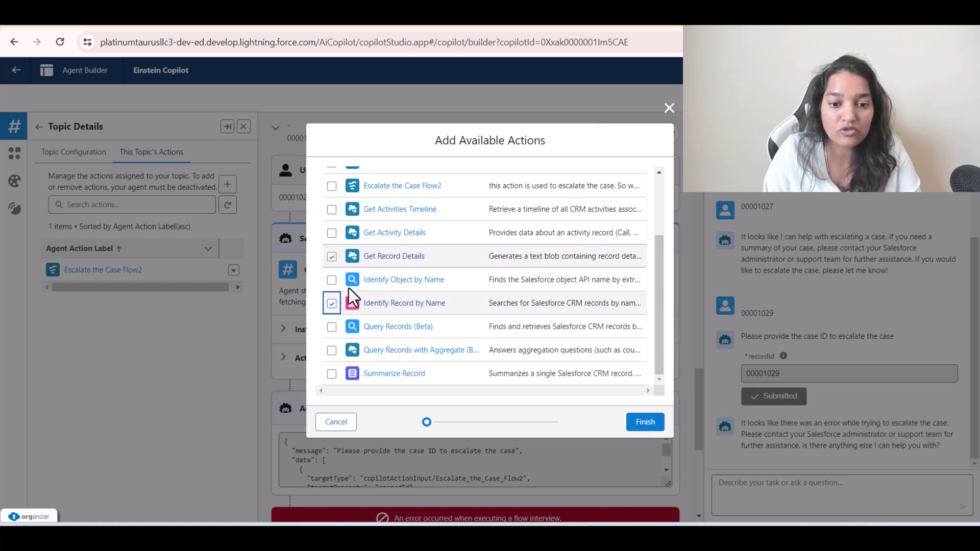
left_click(332, 374)
left_click(644, 424)
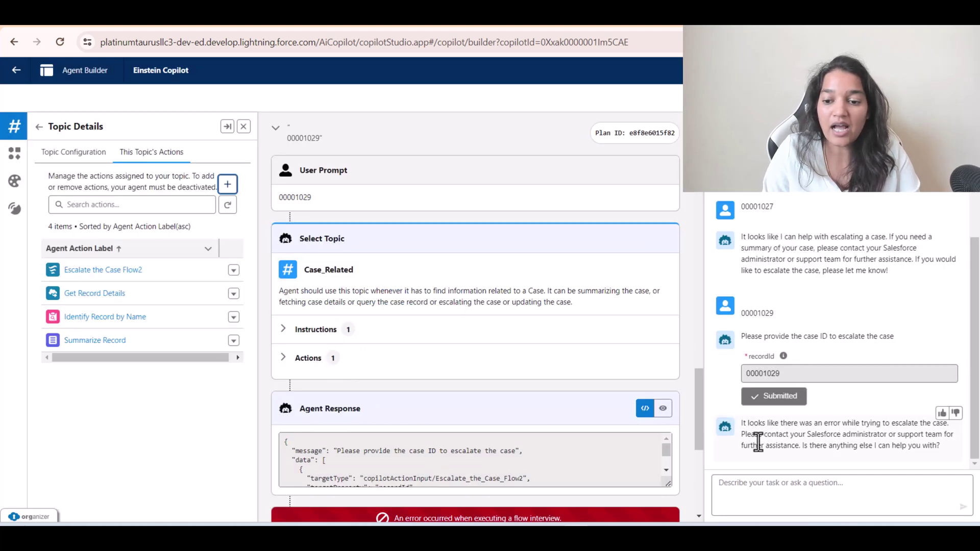
Reload the agent builder page and begin a fresh test conversation with the message "hi".
left_click(781, 493)
left_click(535, 43)
key("Return")
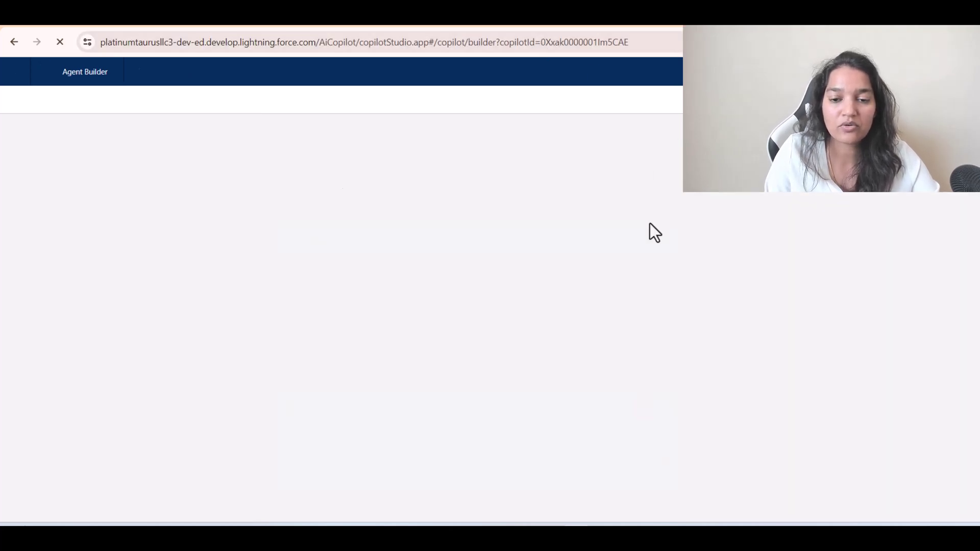
type("hi")
key("Return")
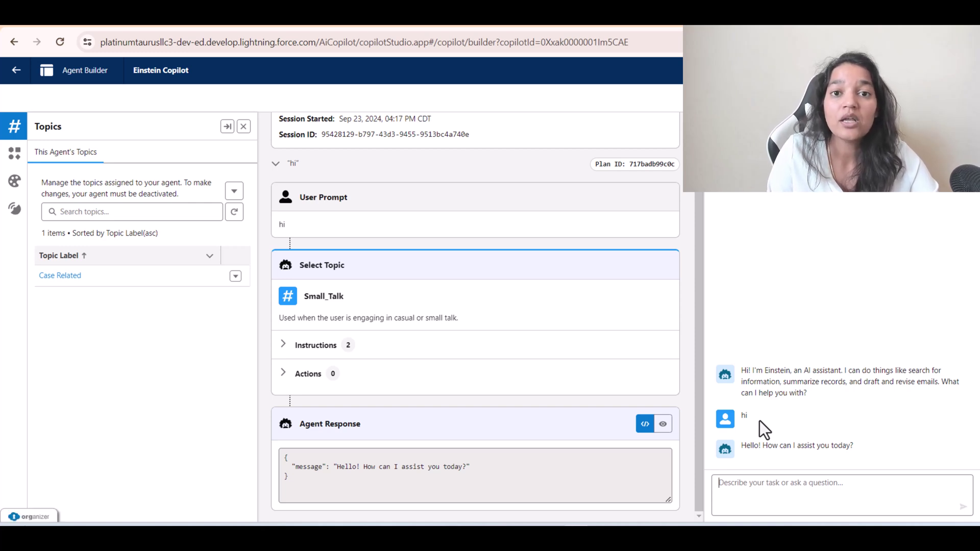
Ask the agent "can you provide me the summary of my case record".
left_click(745, 478)
type("can you provide me the summary of my case rec")
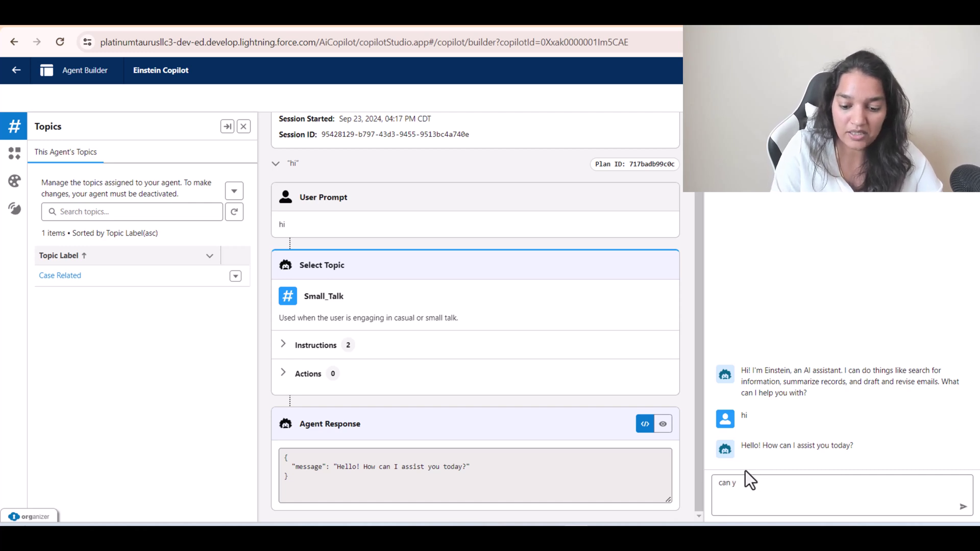
key("BackSpace")
type("ou provide me the summary of my case reco")
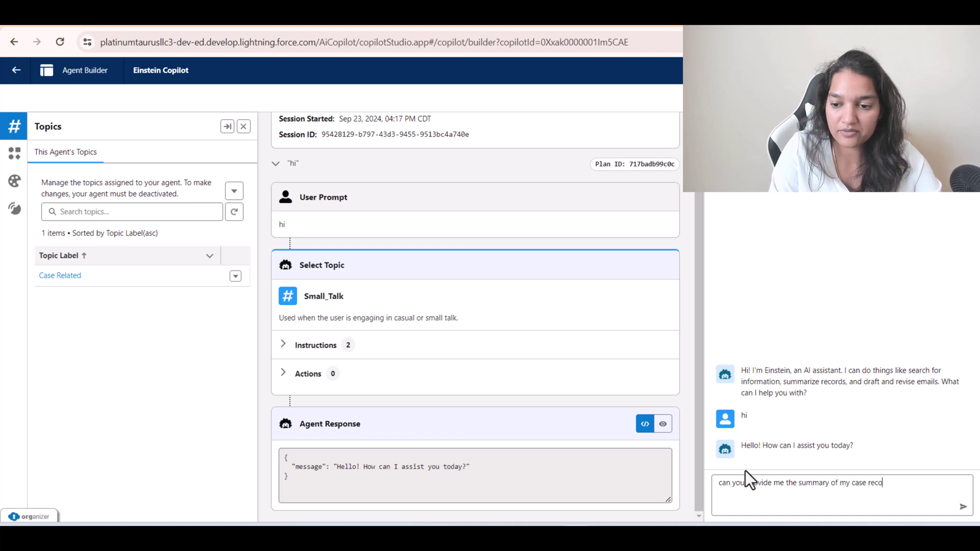
type("rd")
key("Return")
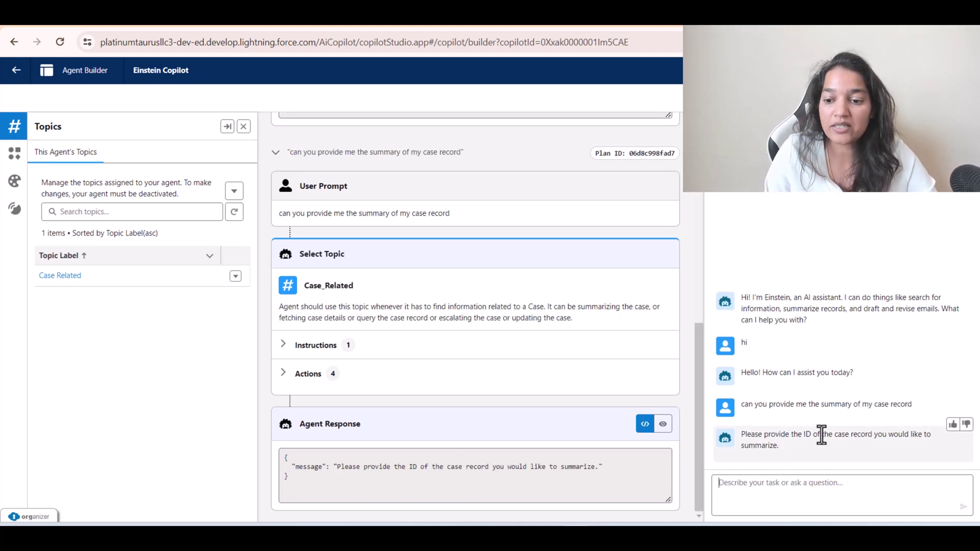
Reply to the agent's ID request with "I dont have the case ID but I have the case Number".
left_click(756, 482)
type("I dont have the case ID but I have the case Nu")
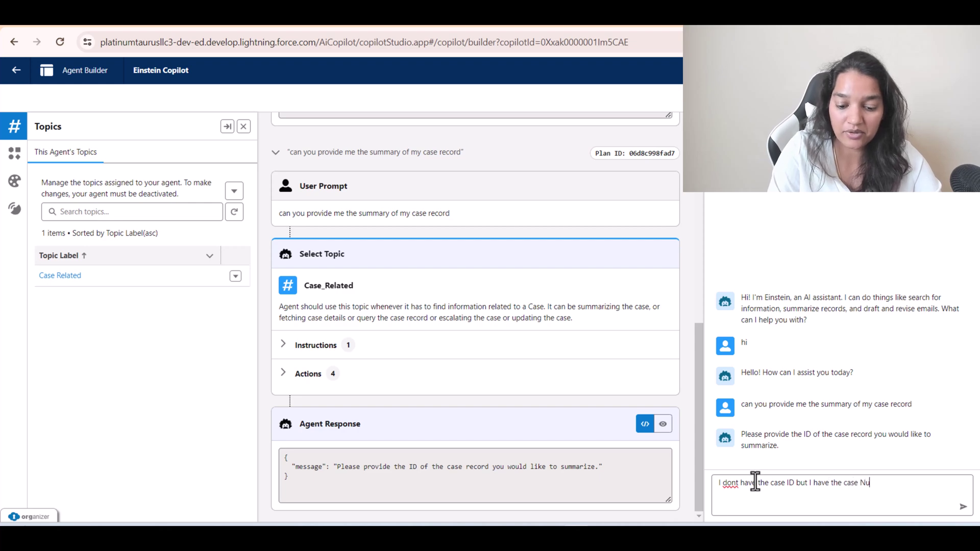
type("mber")
key("Return")
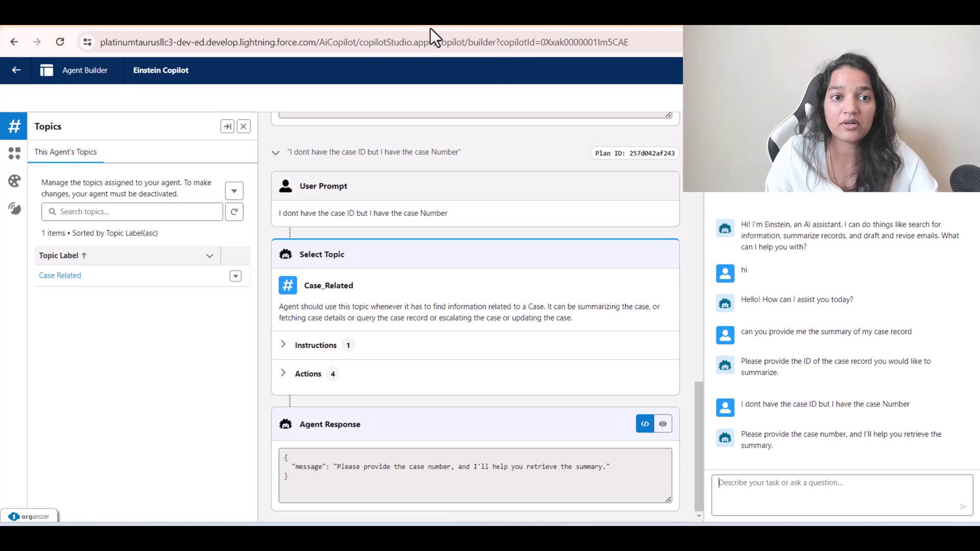
Copy the case number of the "Issue with installation of microwave" case from the Cases list and send it to the agent.
key("ctrl+Tab")
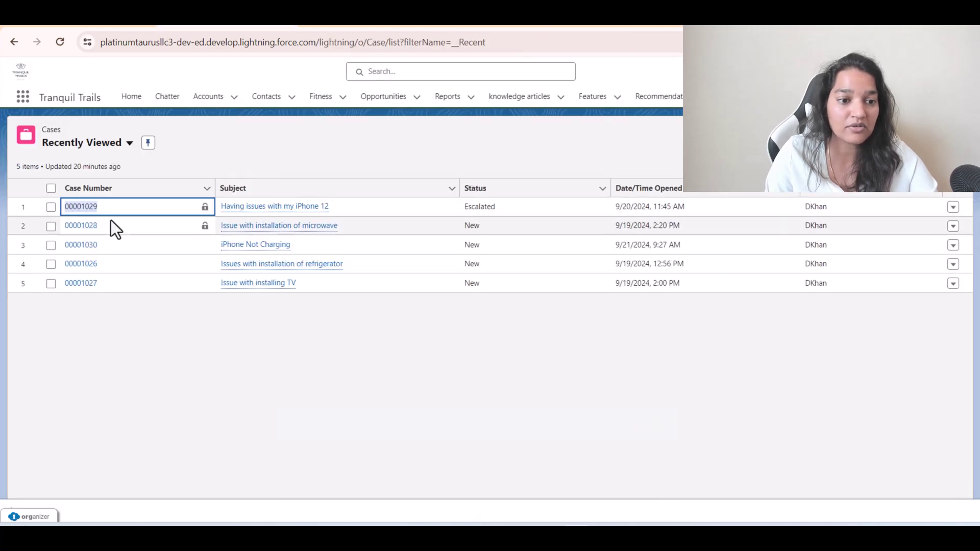
double_click(75, 225)
key("ctrl+c")
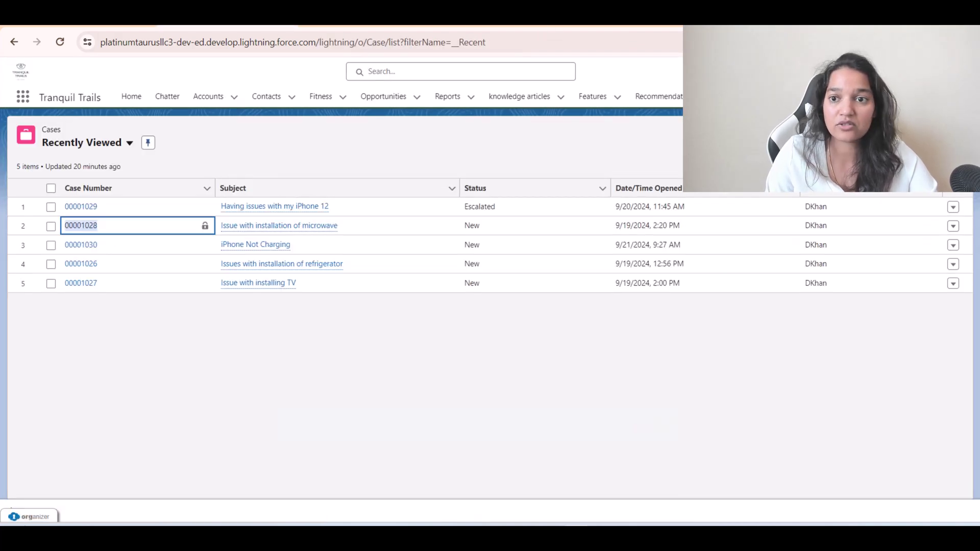
key("ctrl+Tab")
key("ctrl+v")
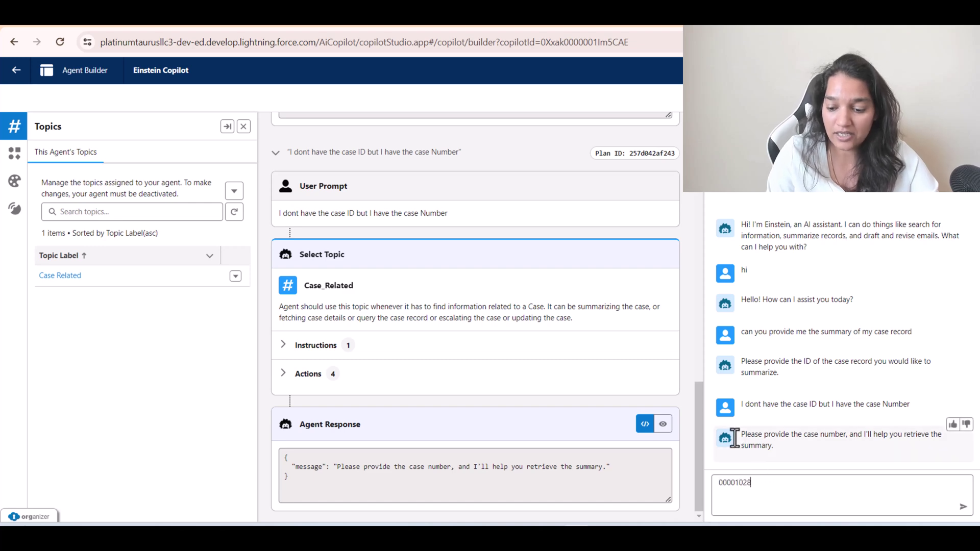
key("Return")
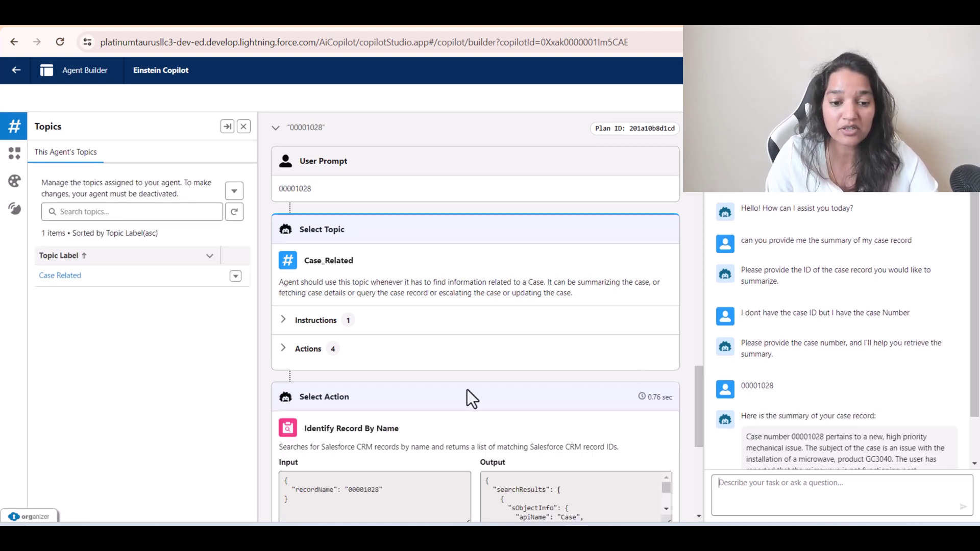
Examine the Identify Record By Name and Summarize Record actions in the agent's plan and the case summary in its reply.
scroll(467, 390, "down", 3)
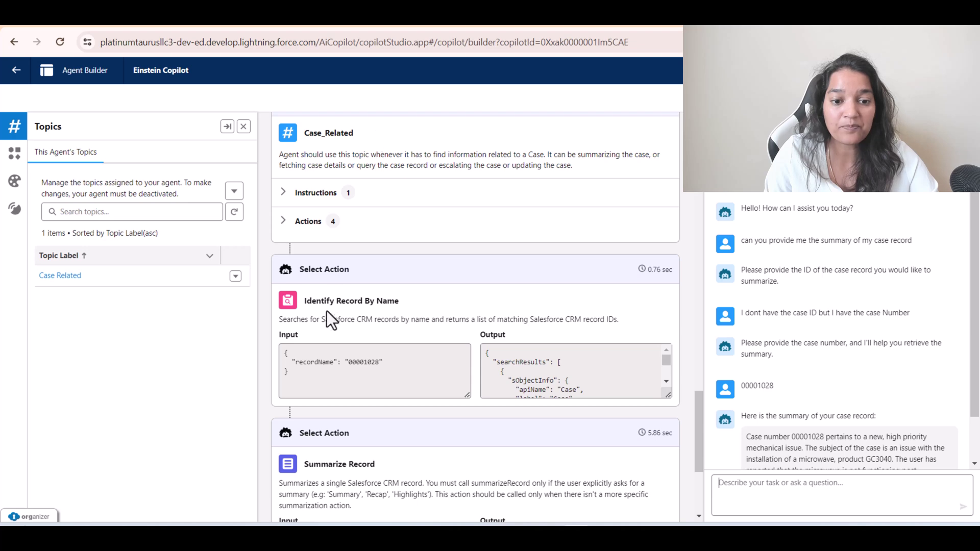
left_click_drag(306, 301, 396, 305)
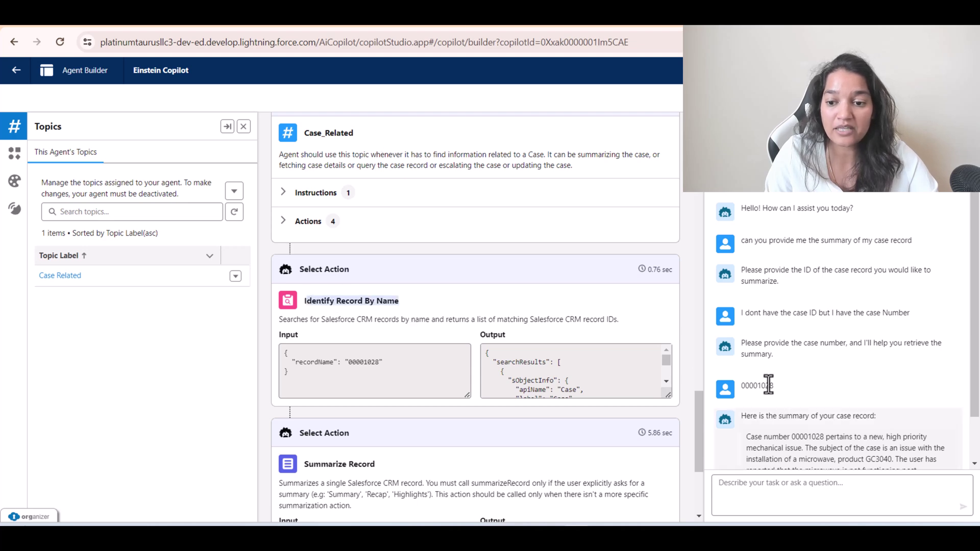
scroll(372, 376, "down", 3)
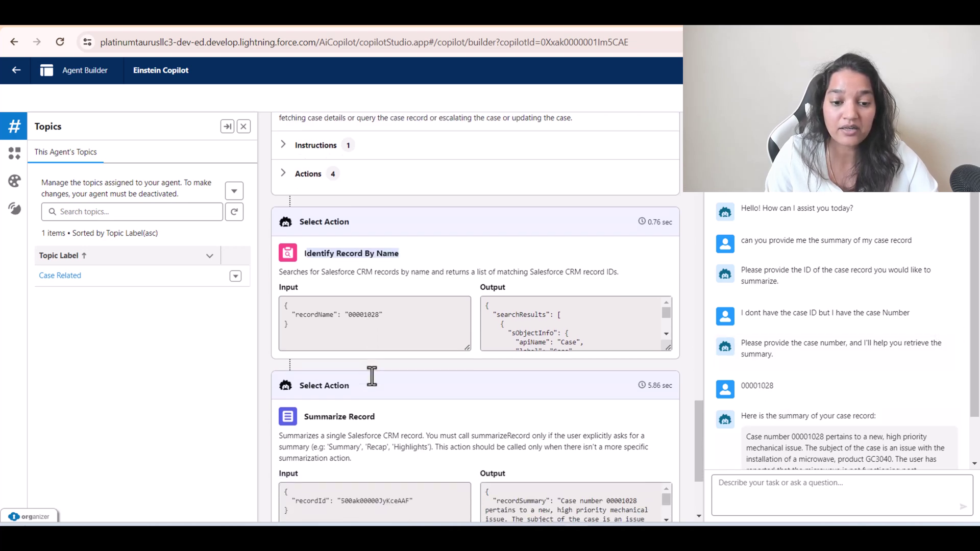
left_click(338, 304)
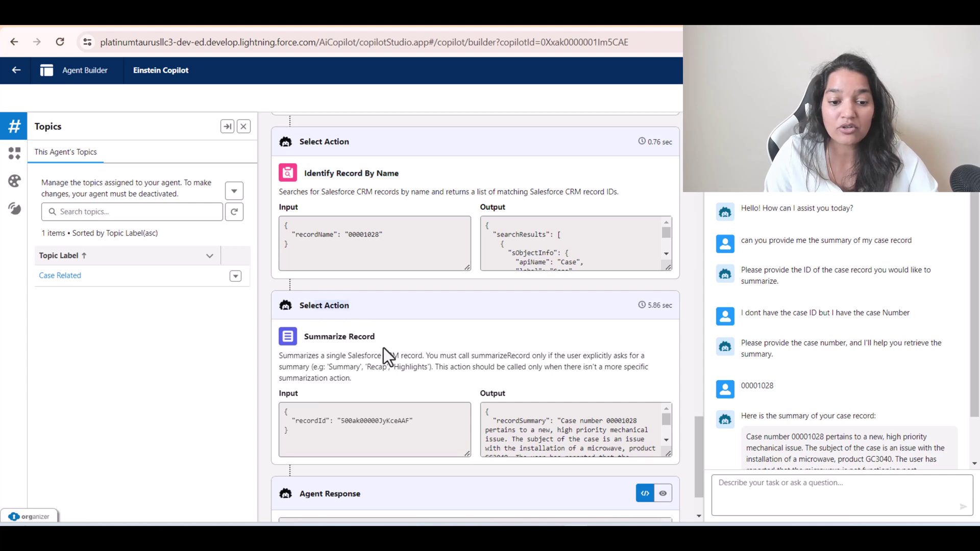
left_click_drag(394, 334, 314, 337)
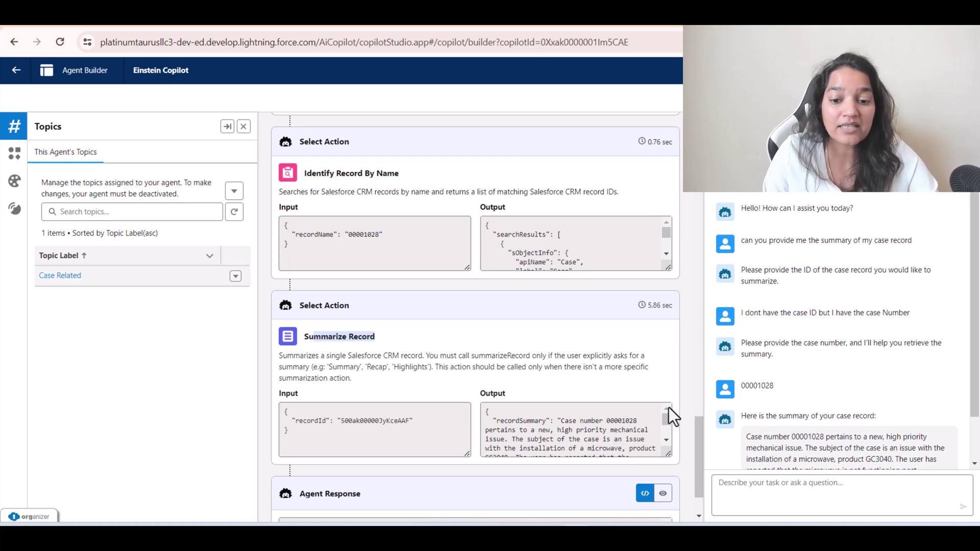
scroll(771, 426, "down", 2)
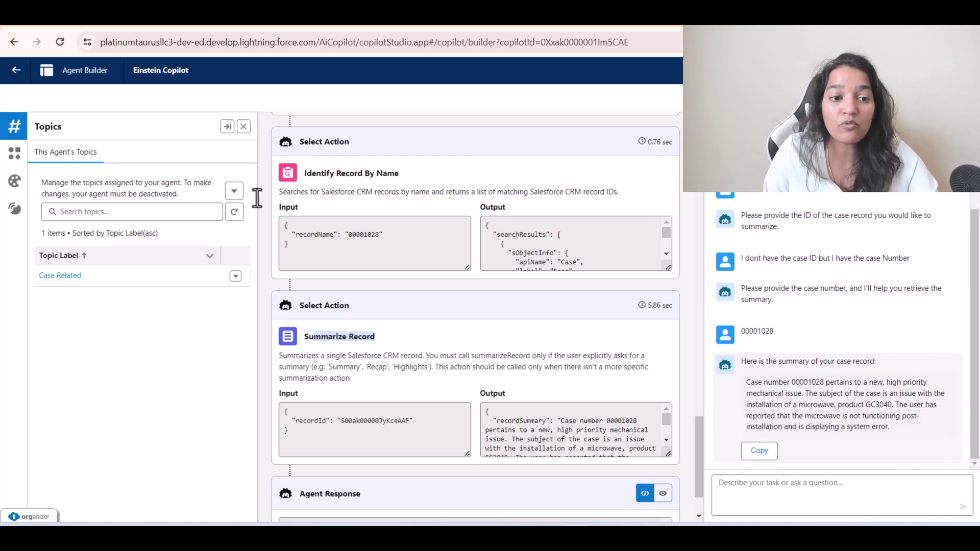
Remove the Get Record Details, Identify Record by Name and Summarize Record actions from the Case Related topic.
left_click(235, 280)
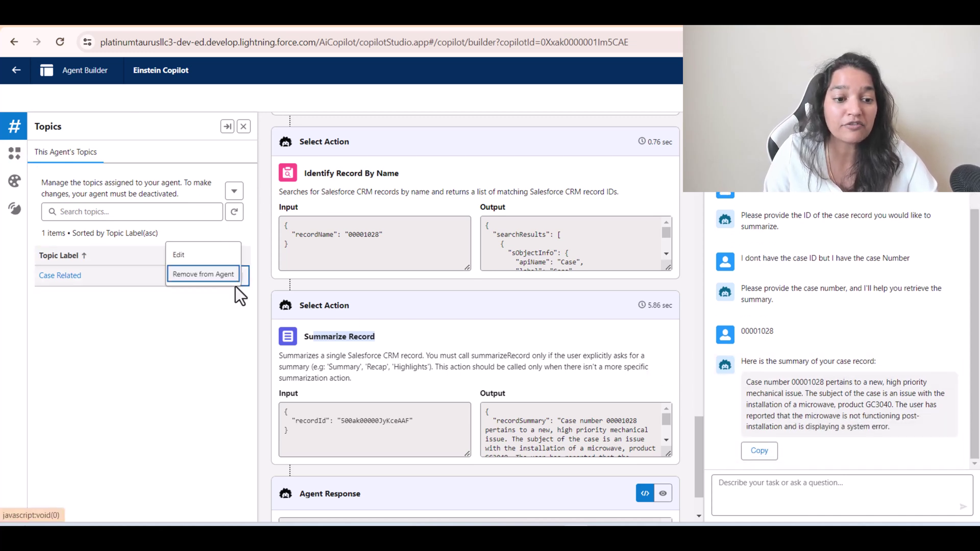
left_click(70, 277)
left_click(156, 158)
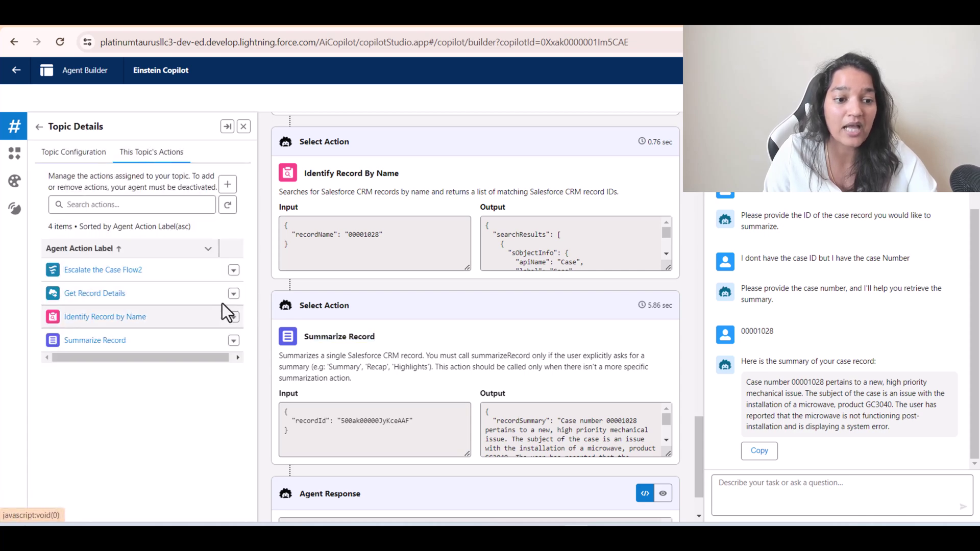
left_click(233, 294)
left_click(219, 280)
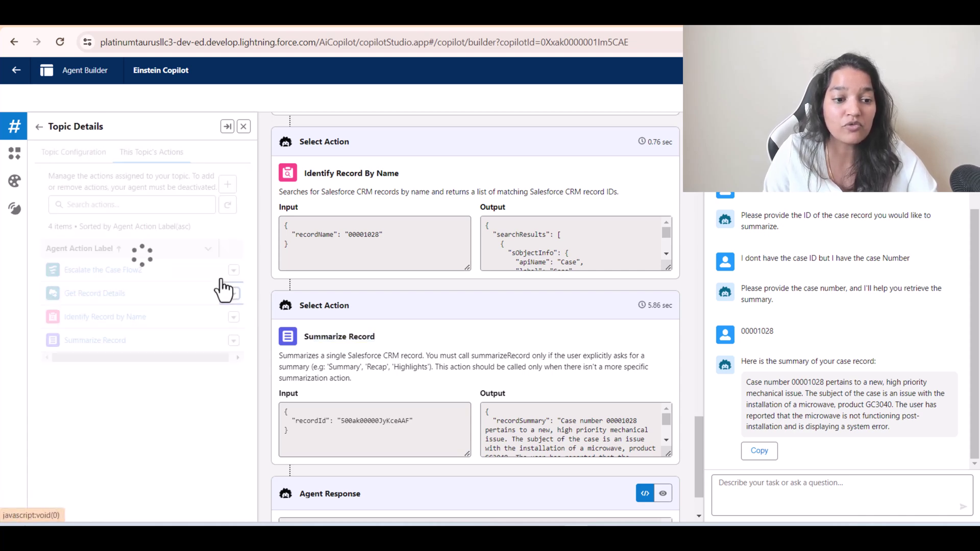
left_click(233, 294)
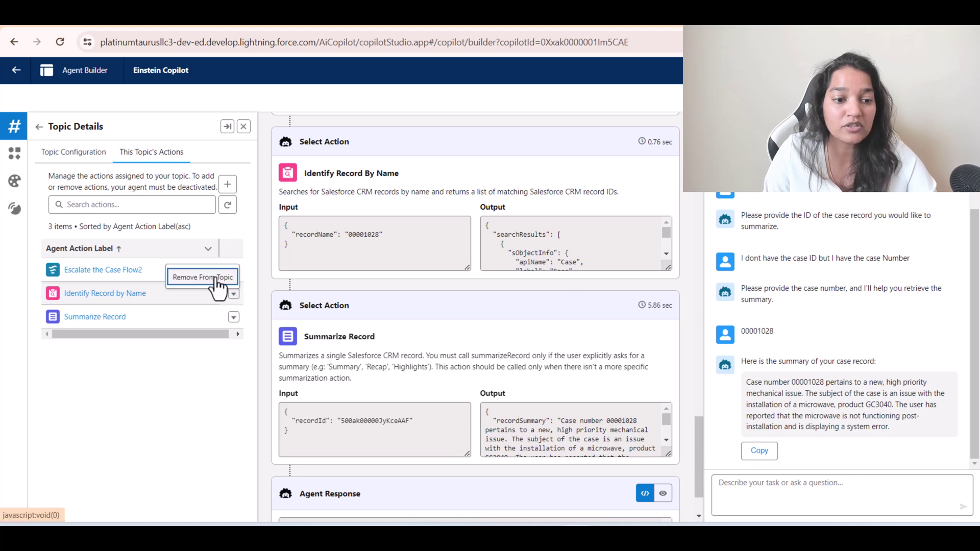
left_click(219, 280)
left_click(234, 294)
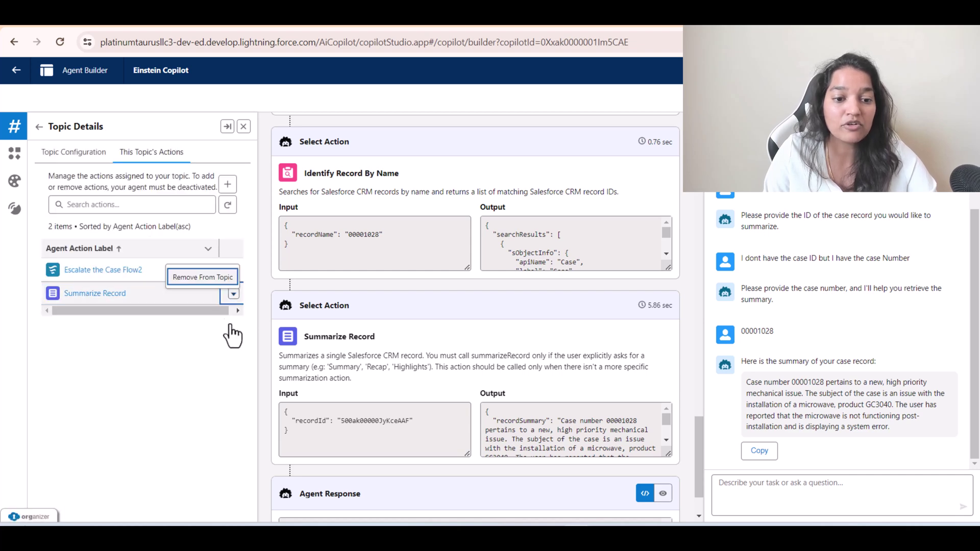
left_click(220, 280)
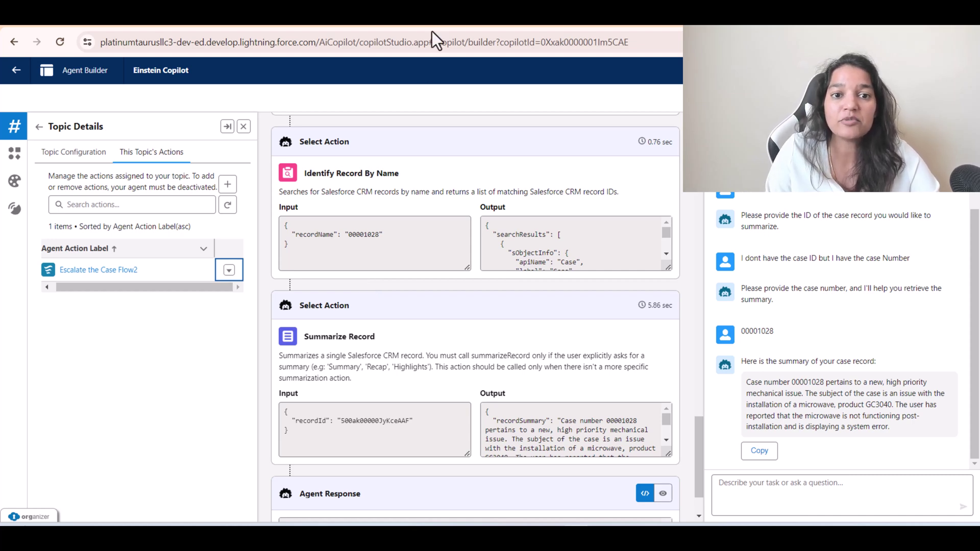
Open Prompt Builder in Setup and review the prompt text and merge fields of the Case Summary template.
key("ctrl+Tab")
left_click(914, 71)
left_click(868, 153)
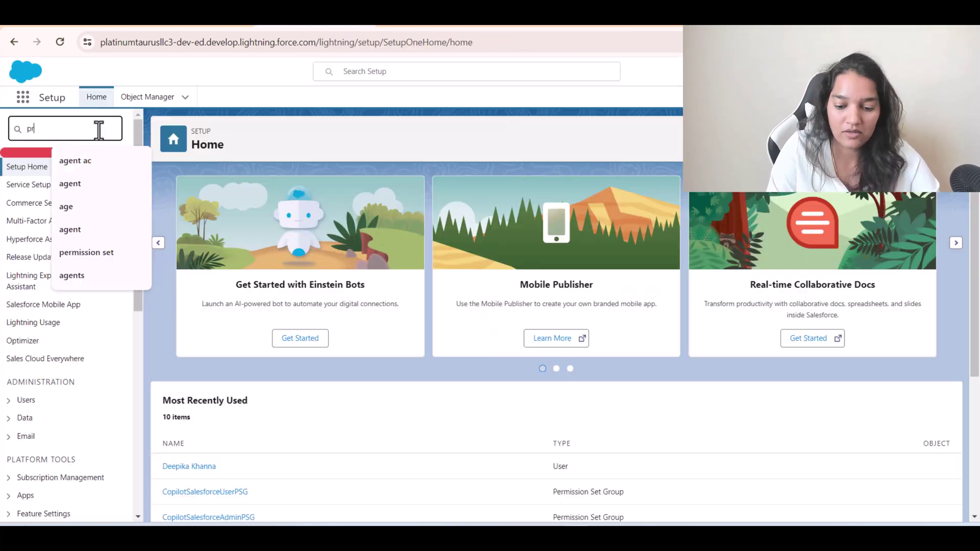
type("prompt")
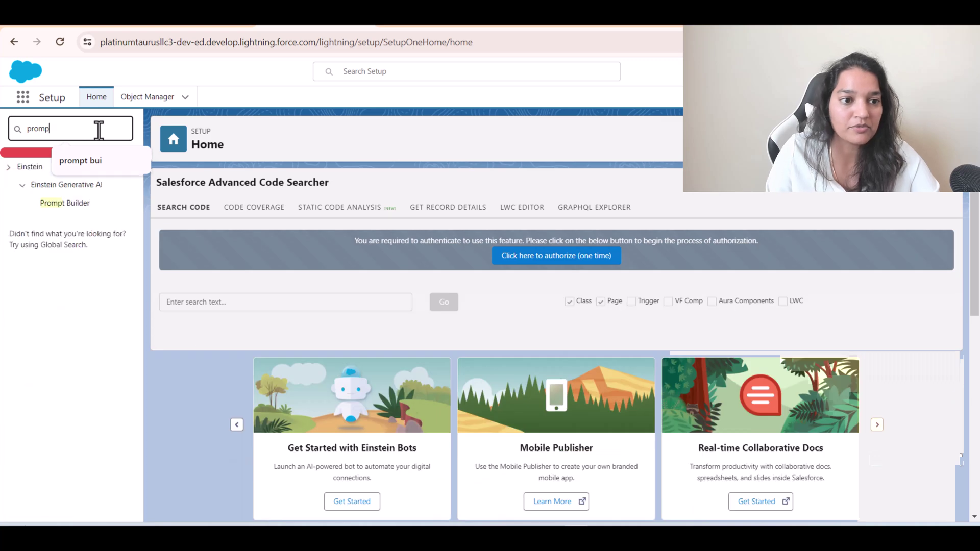
left_click(71, 204)
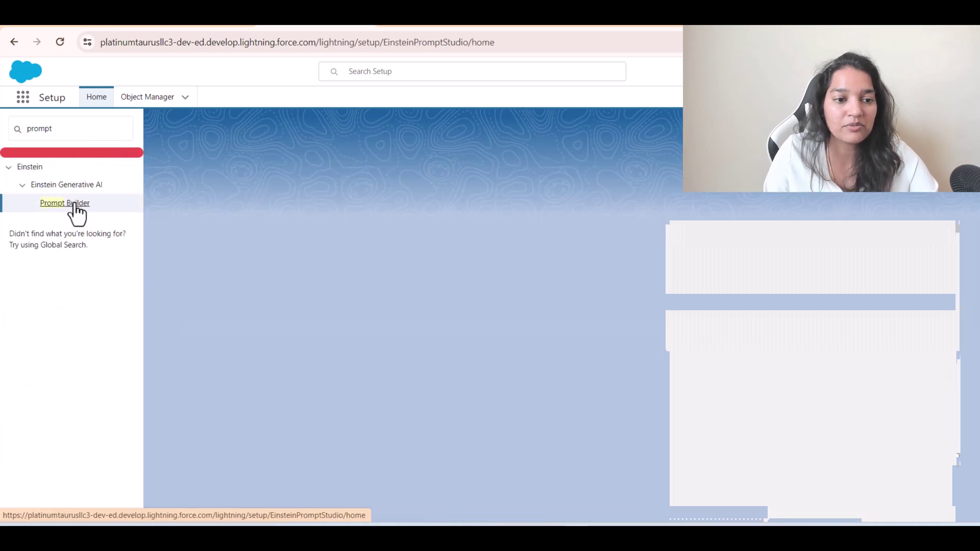
scroll(204, 344, "down", 2)
scroll(240, 352, "down", 2)
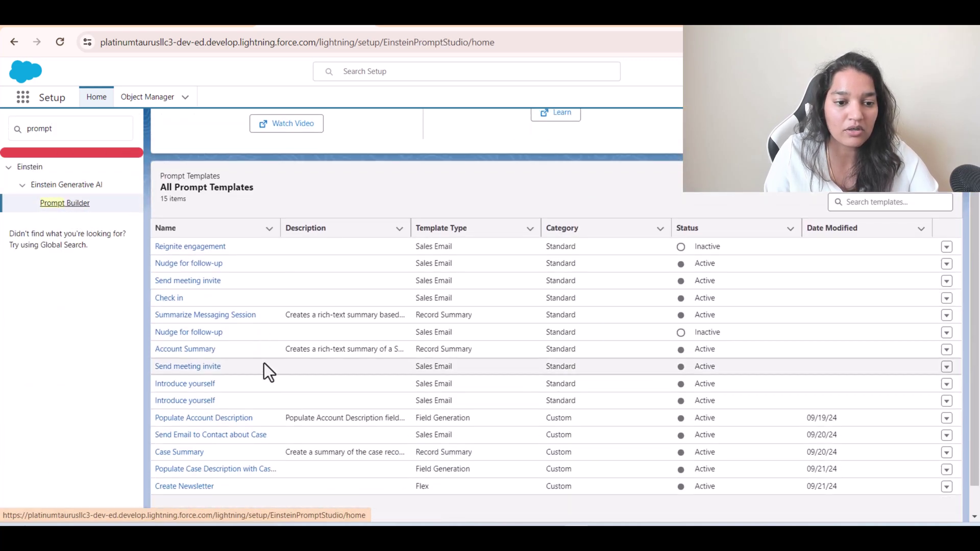
left_click(169, 451)
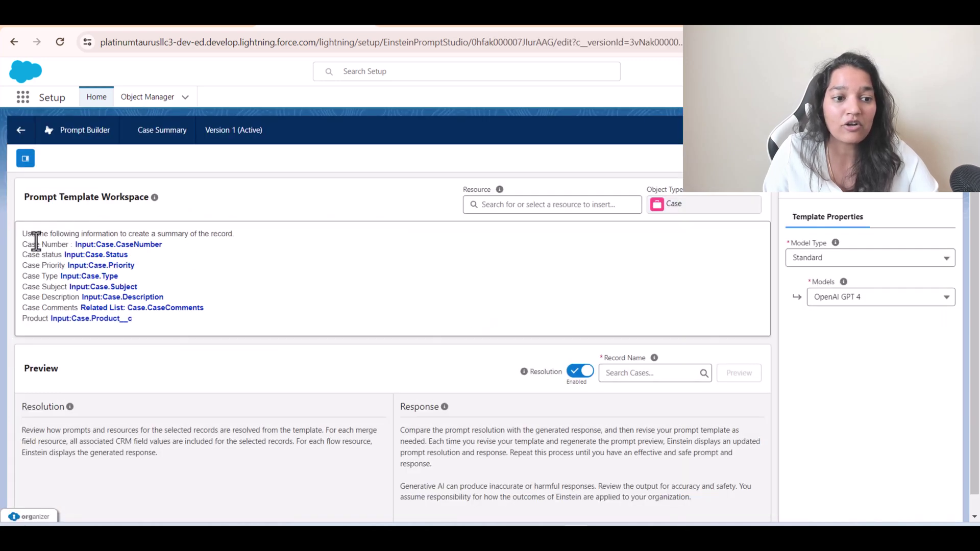
left_click_drag(20, 234, 175, 322)
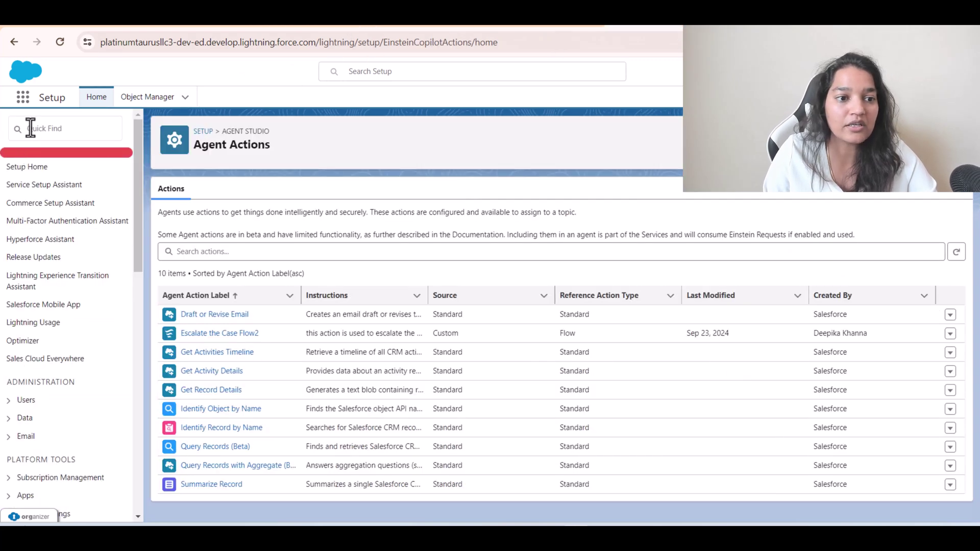
Open Agent Actions in Setup and start a new agent action with Prompt Template as its reference action type.
left_click(31, 128)
type("agent ac")
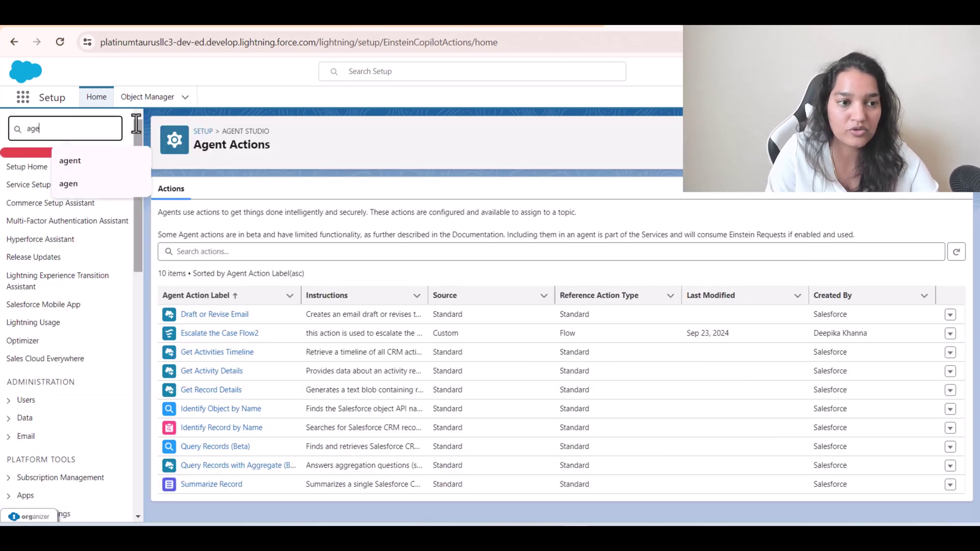
left_click(80, 225)
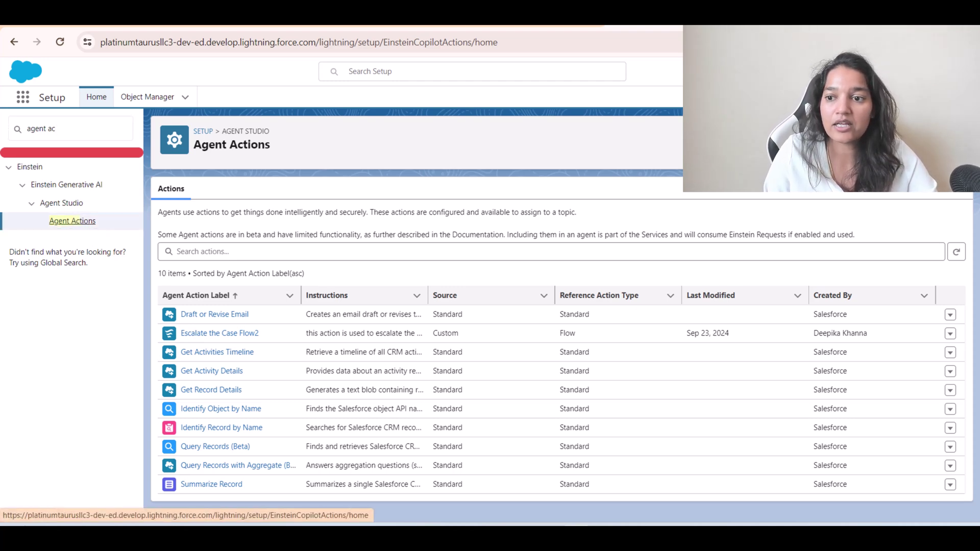
left_click(934, 144)
left_click(352, 243)
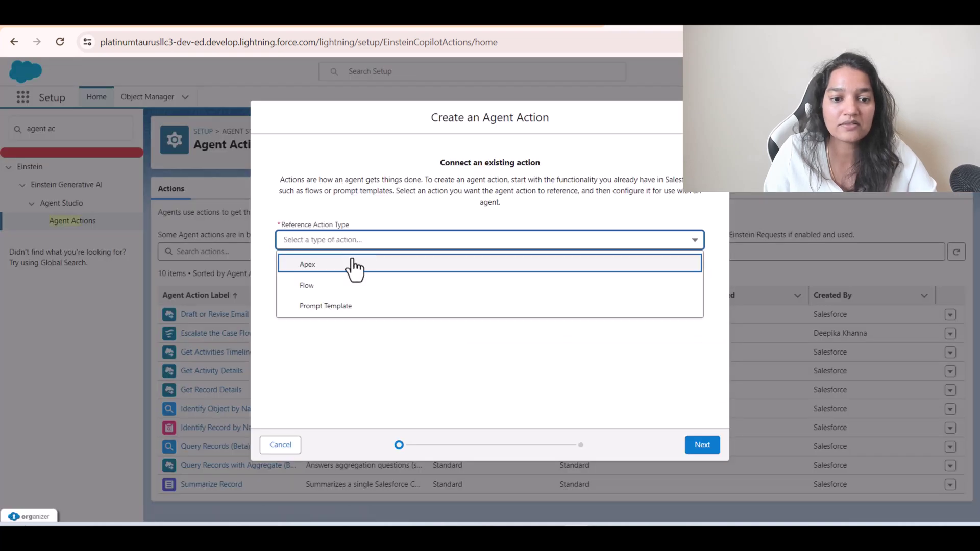
left_click(345, 311)
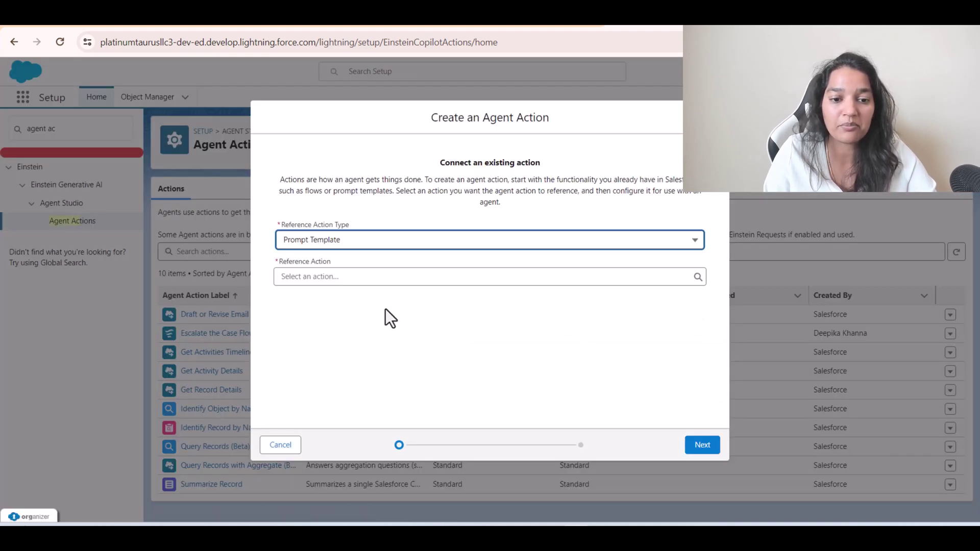
Reference the Case Summary template, name the action Case Summary3 with API name Case_Summary3, and continue to its configuration.
left_click(344, 277)
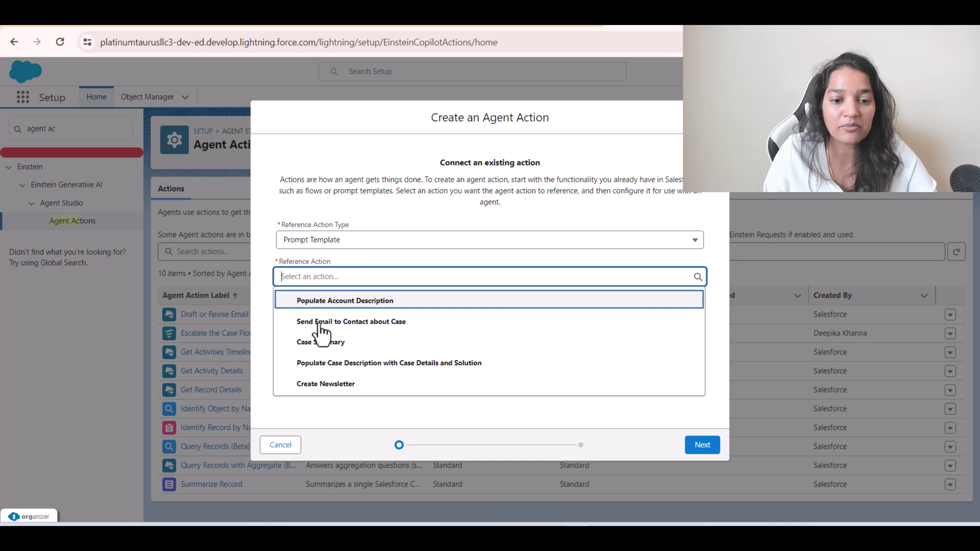
left_click(339, 352)
left_click(360, 307)
type("3")
left_click(569, 308)
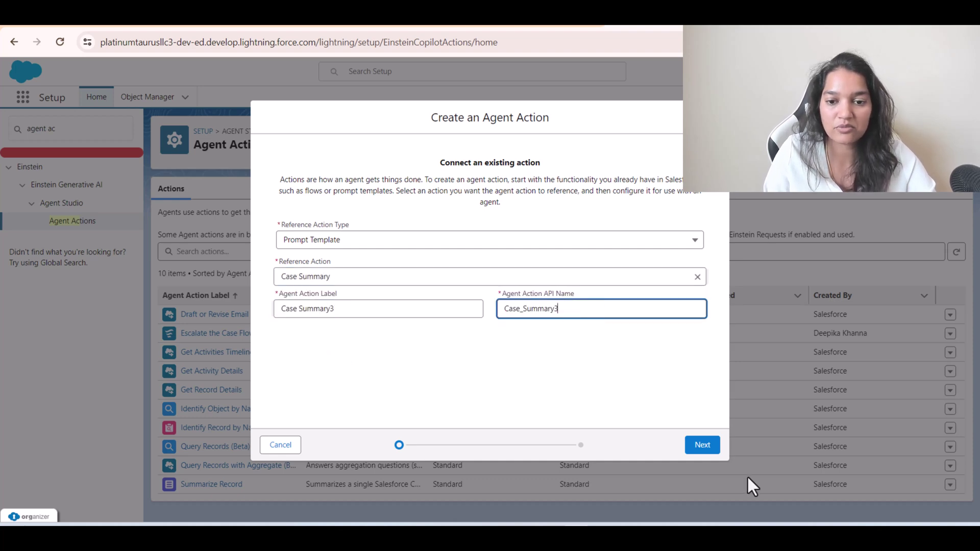
left_click(712, 446)
Set the objectToSummarize input instructions to "Input will be the case record and this case record will be passed through another flow.".
scroll(378, 307, "down", 1)
scroll(362, 325, "down", 3)
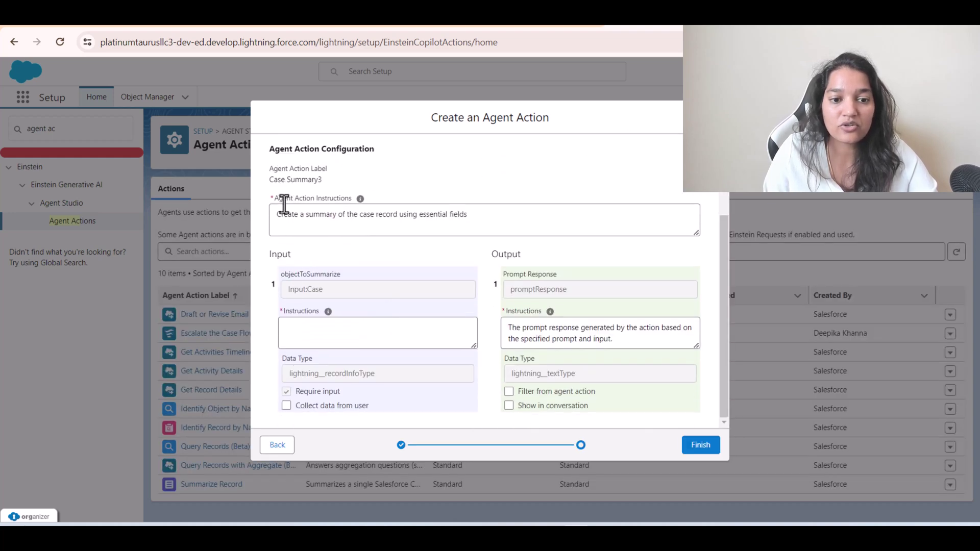
left_click_drag(285, 214, 496, 212)
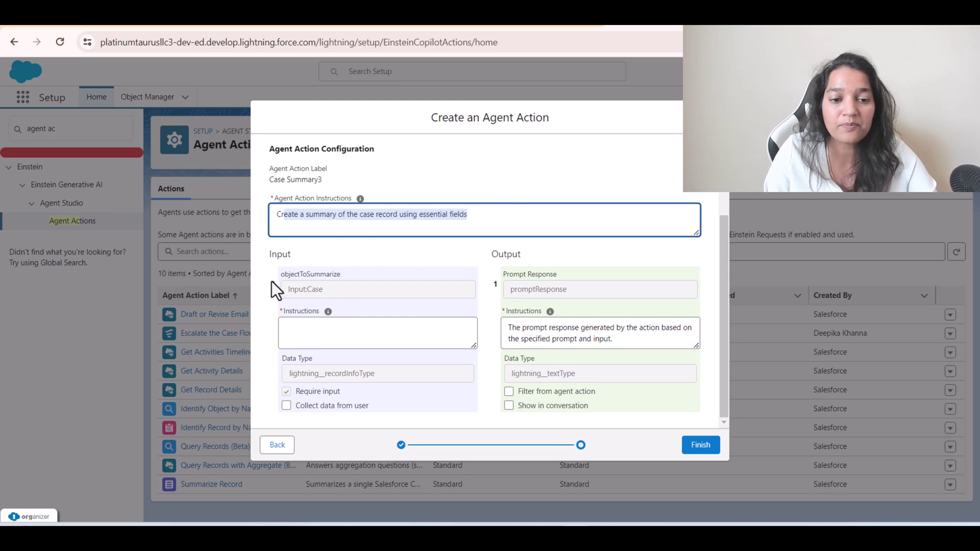
left_click(328, 327)
type("Input will be the case record  and this case reco")
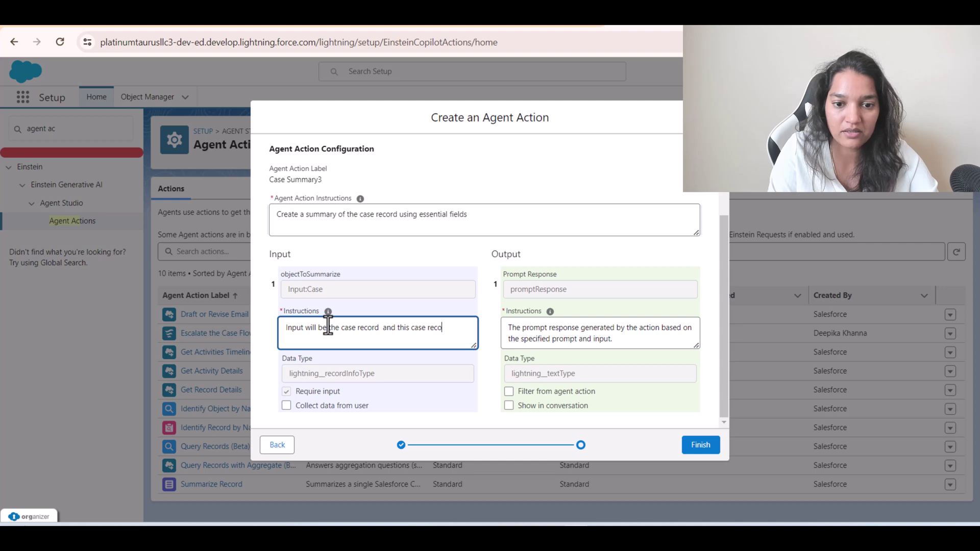
type("rd will be passed throug")
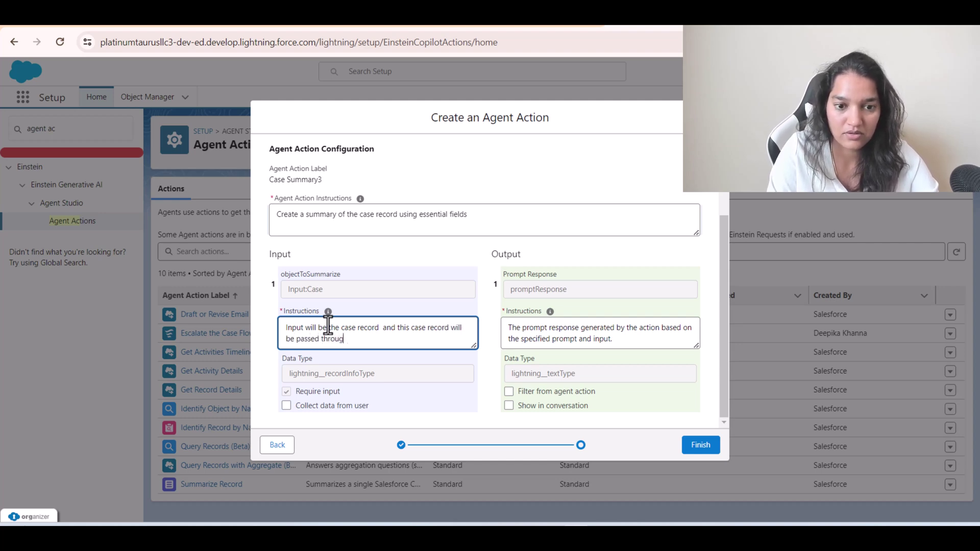
type("h another flow.")
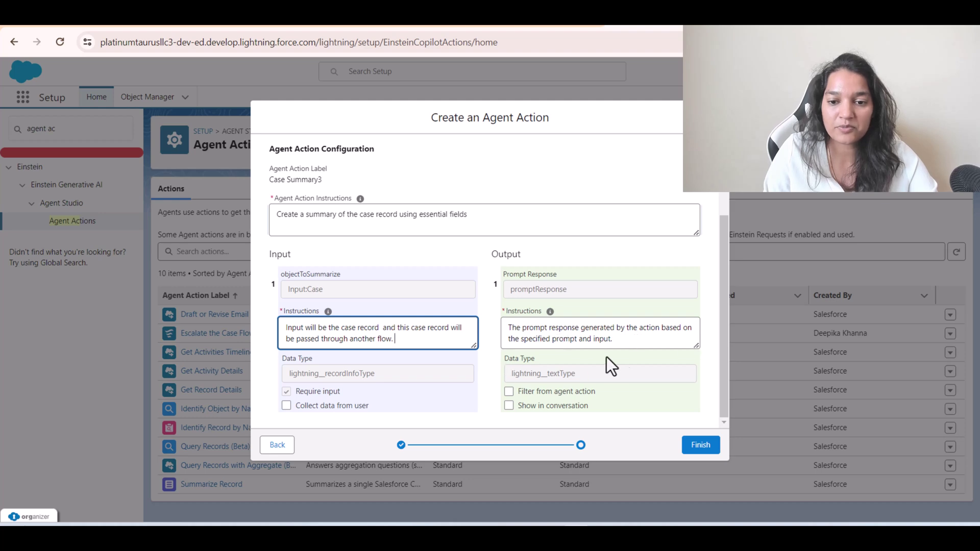
Set the prompt response output to show in conversation and finish creating the Case Summary3 action.
left_click(510, 410)
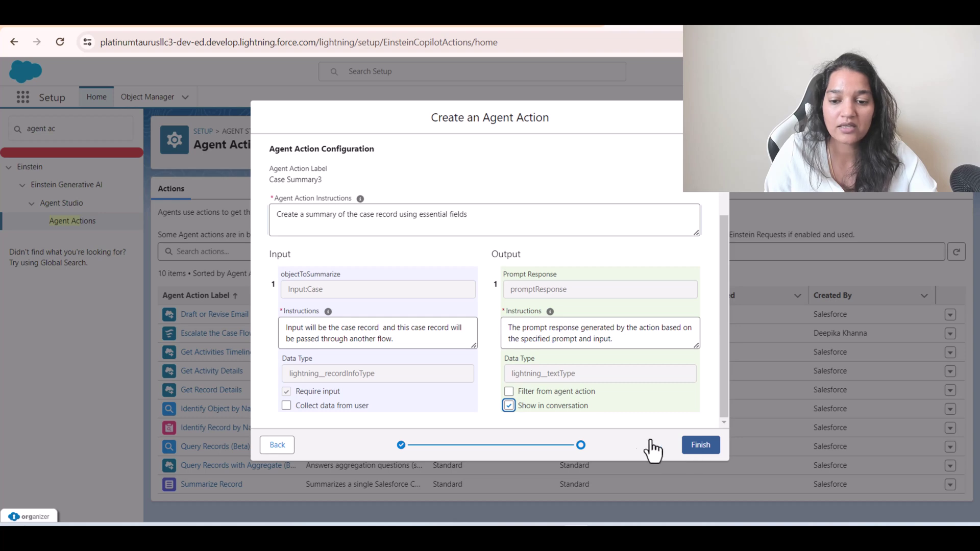
left_click(700, 448)
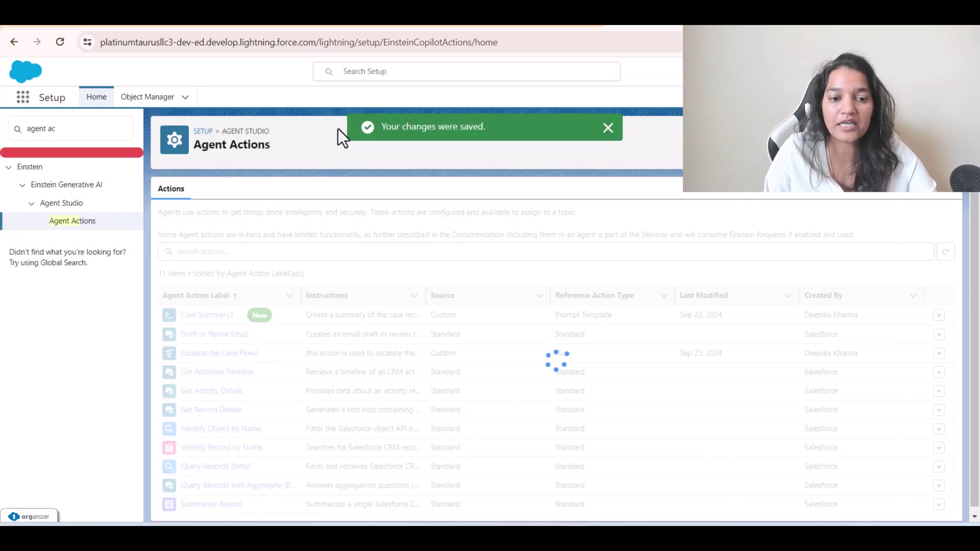
left_click_drag(235, 315, 178, 314)
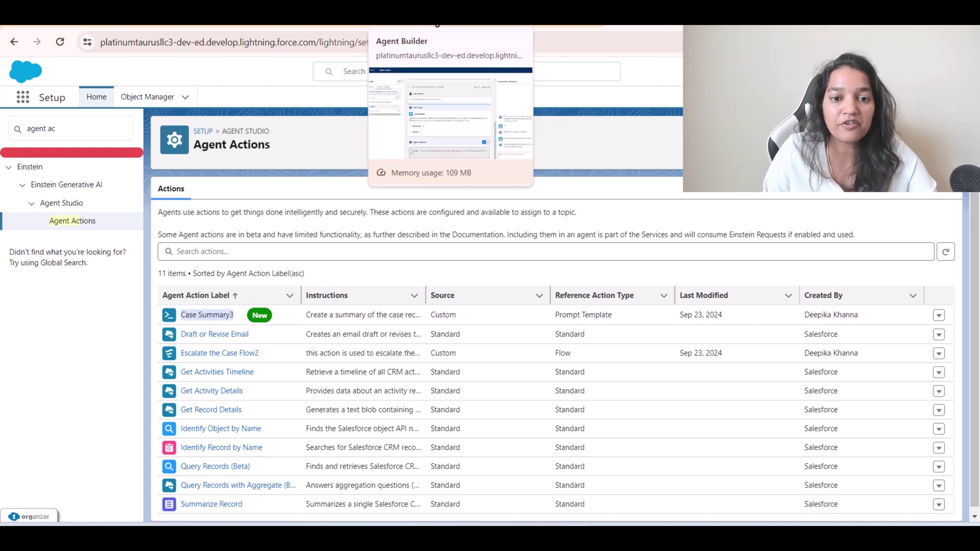
Return to the agent builder and add the Case Summary3 action to the Case Related topic.
left_click(408, 16)
left_click(228, 184)
left_click(383, 190)
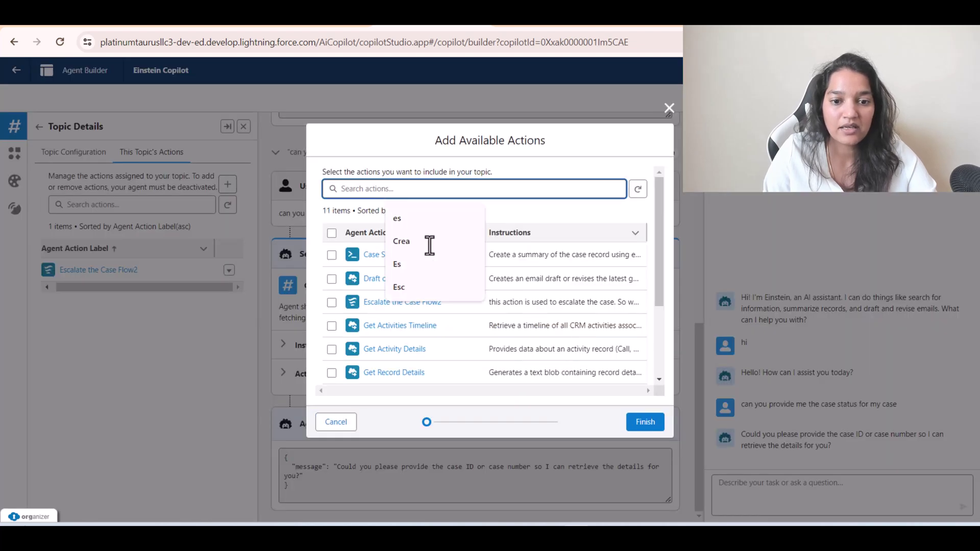
left_click(331, 255)
left_click(646, 421)
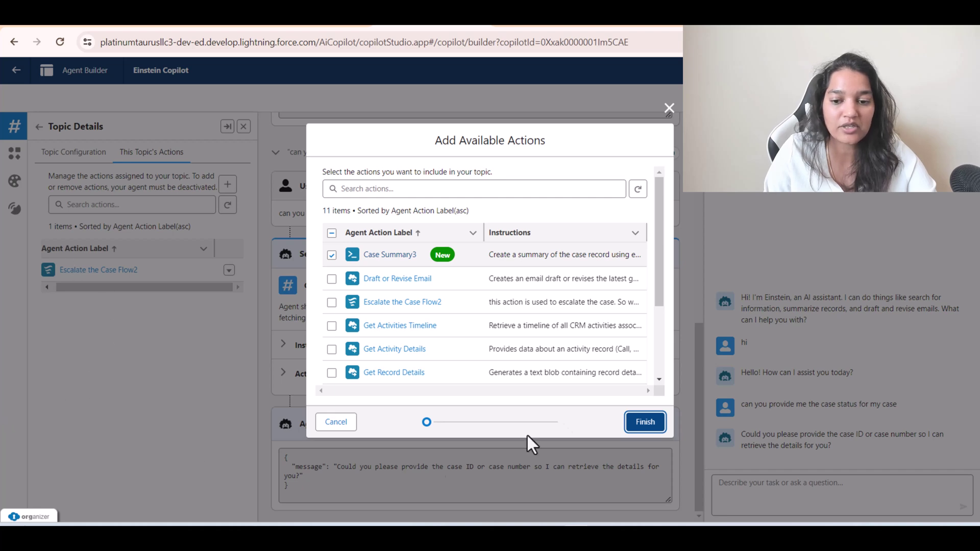
left_click(646, 422)
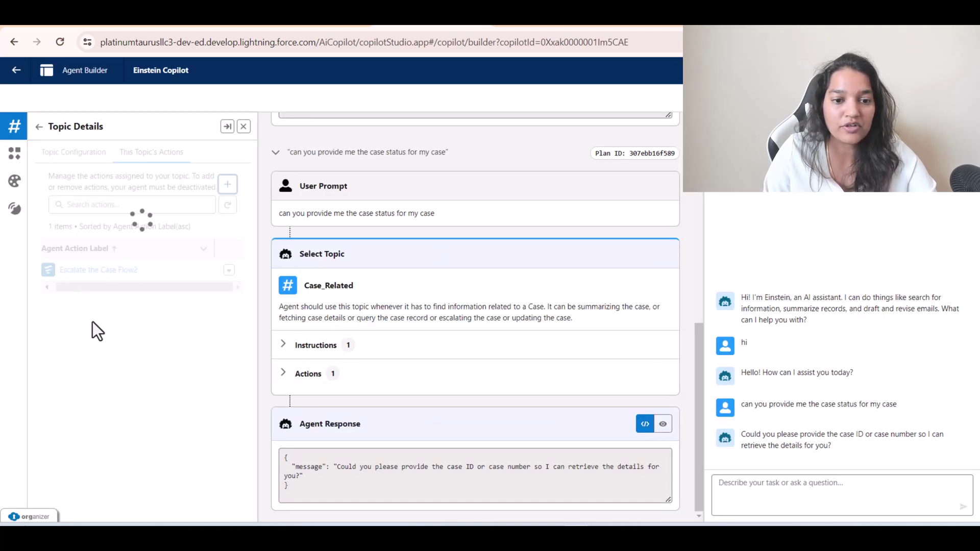